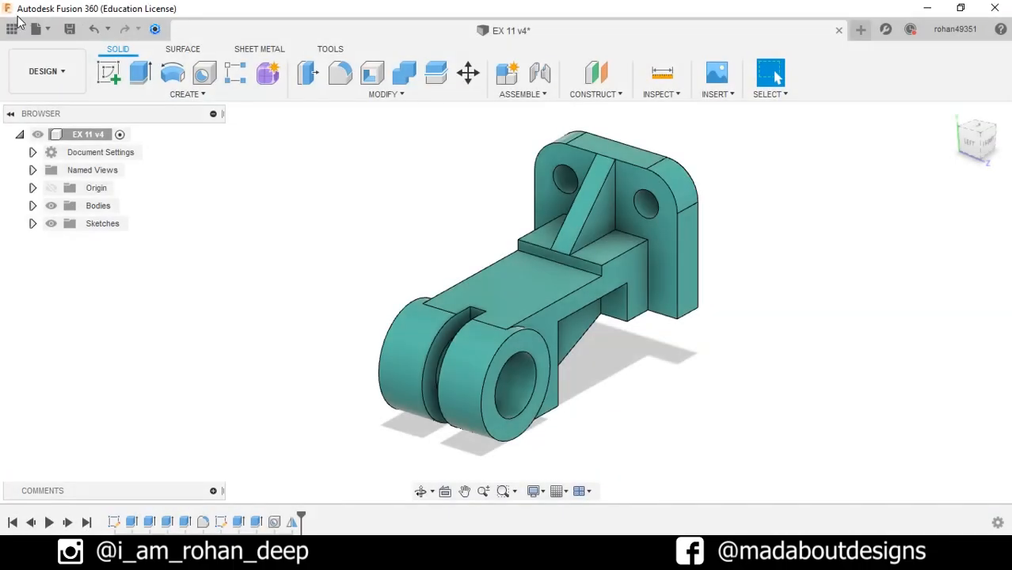
# Create a new design and start a sketch on the right plane.
pyautogui.click(38, 29)
pyautogui.click(46, 49)
pyautogui.click(119, 74)
pyautogui.click(470, 287)
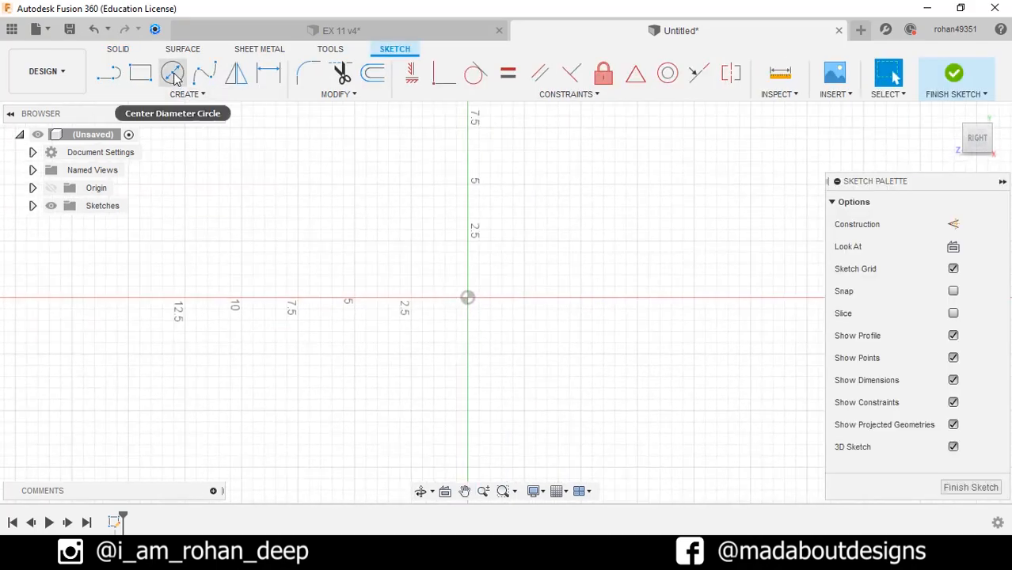
# Draw a 36 cm diameter circle centred on the sketch origin.
pyautogui.click(173, 74)
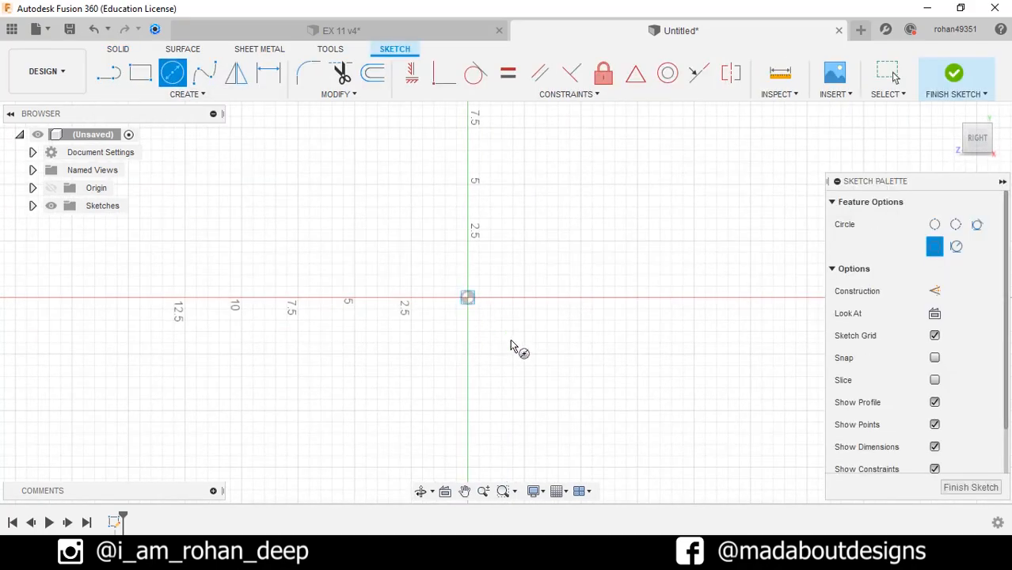
pyautogui.click(467, 297)
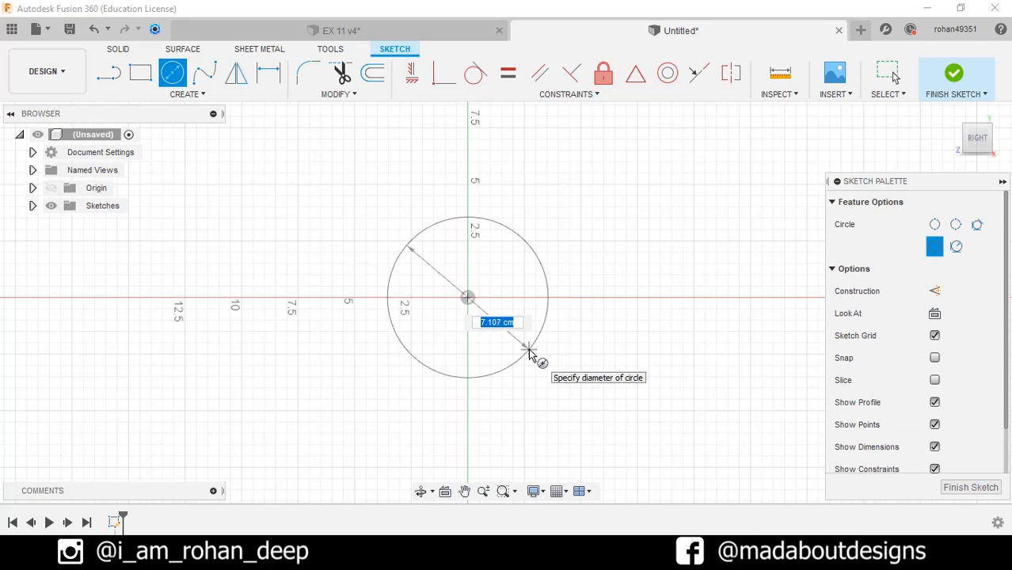
pyautogui.write('36')
pyautogui.press('Return')
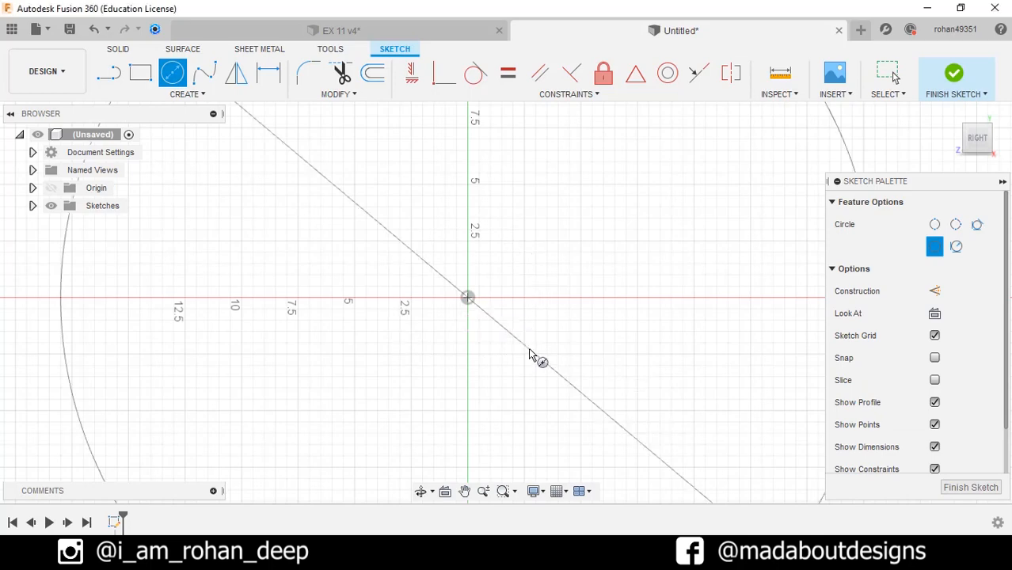
pyautogui.scroll(-10, 528, 347)
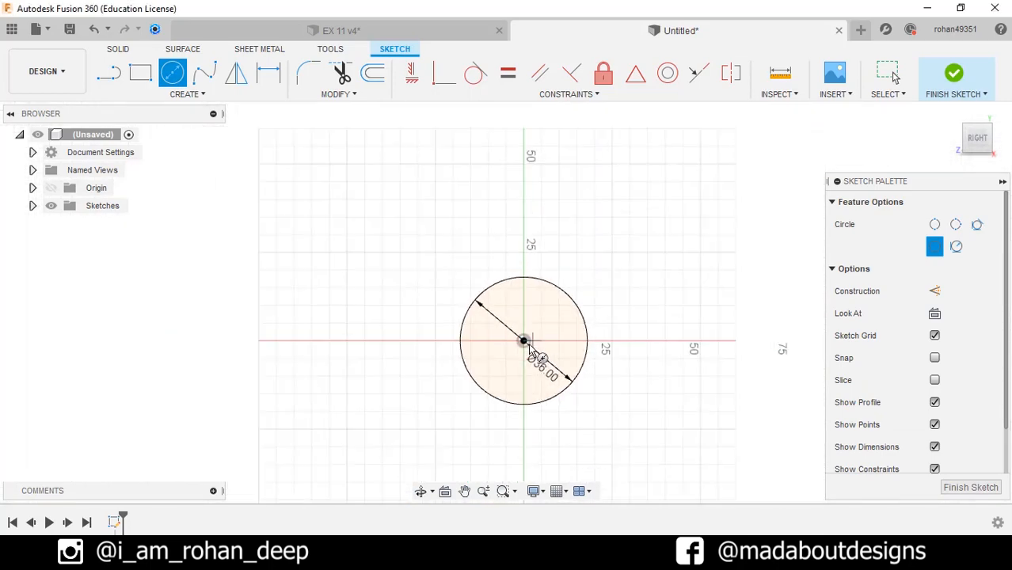
# Add a concentric 60 cm diameter circle around the 36 cm circle.
pyautogui.click(522, 340)
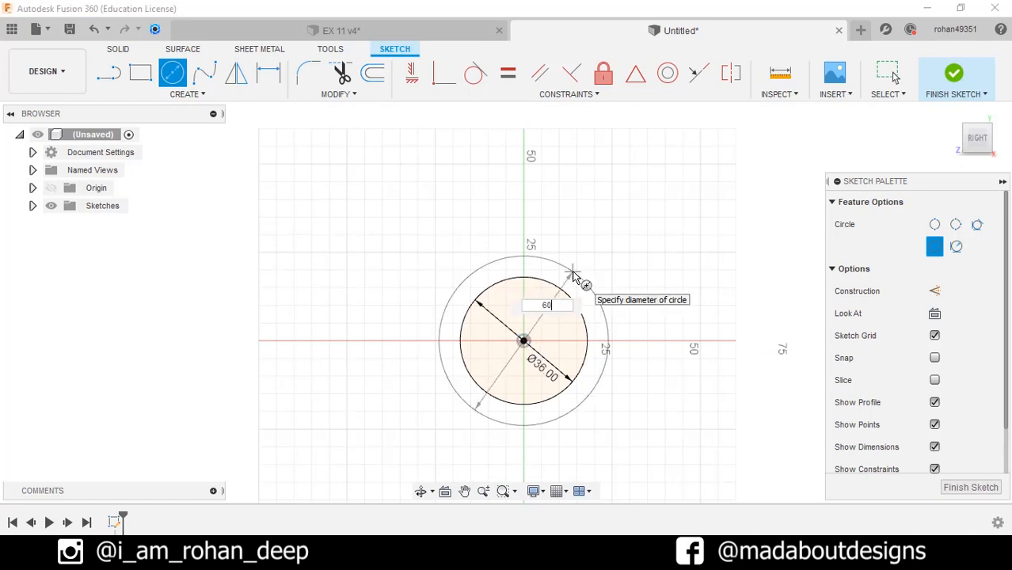
pyautogui.press('Tab')
pyautogui.press('Return')
pyautogui.scroll(-3, 576, 277)
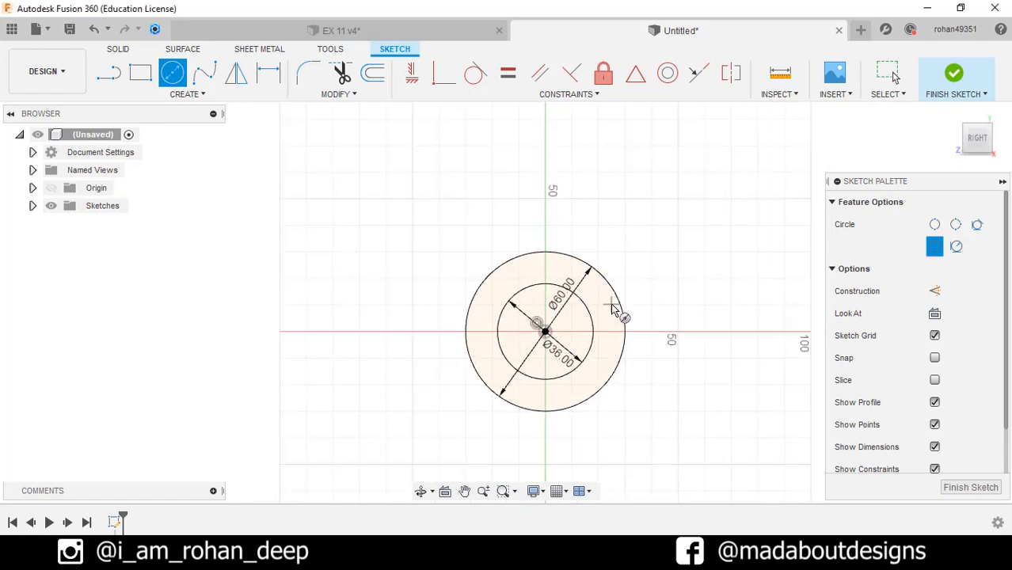
# Draw the arm's stepped upper outline from the outer circle's top: about 89 cm horizontally, a short rise, a horizontal top edge and a vertical drop.
pyautogui.click(109, 75)
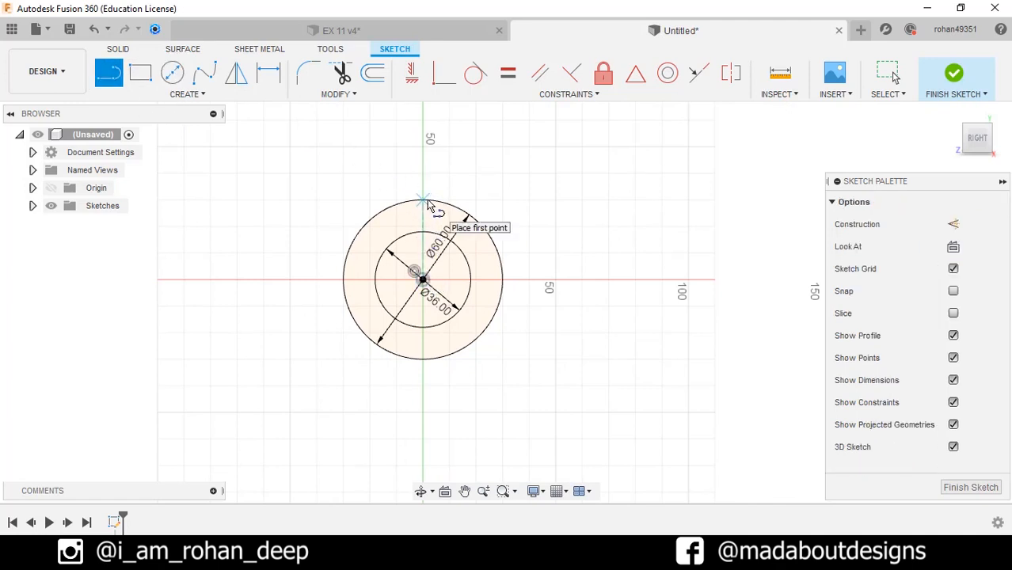
pyautogui.click(426, 202)
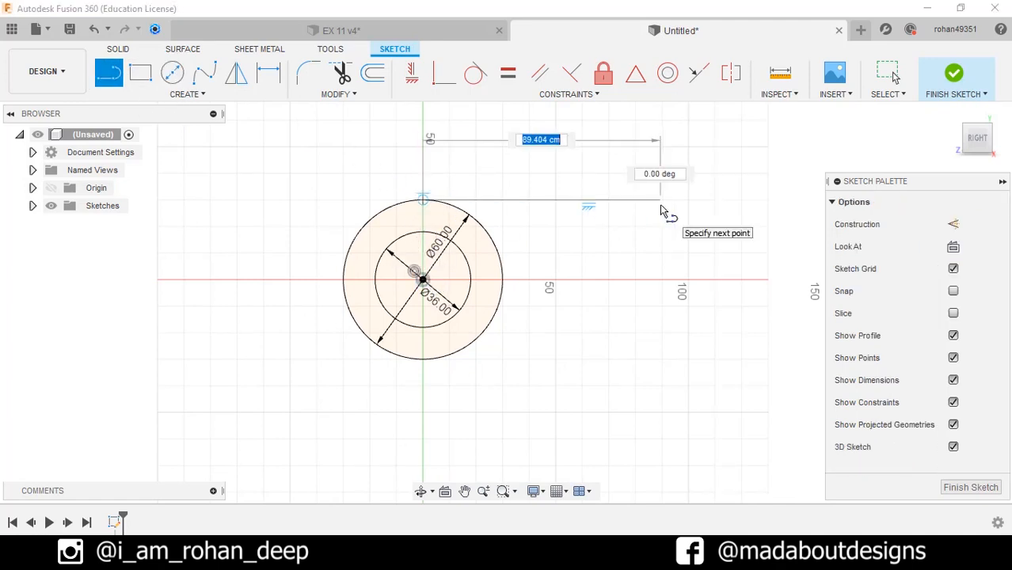
pyautogui.click(659, 203)
pyautogui.moveTo(667, 176); pyautogui.dragTo(533, 176, button='middle')
pyautogui.click(641, 181)
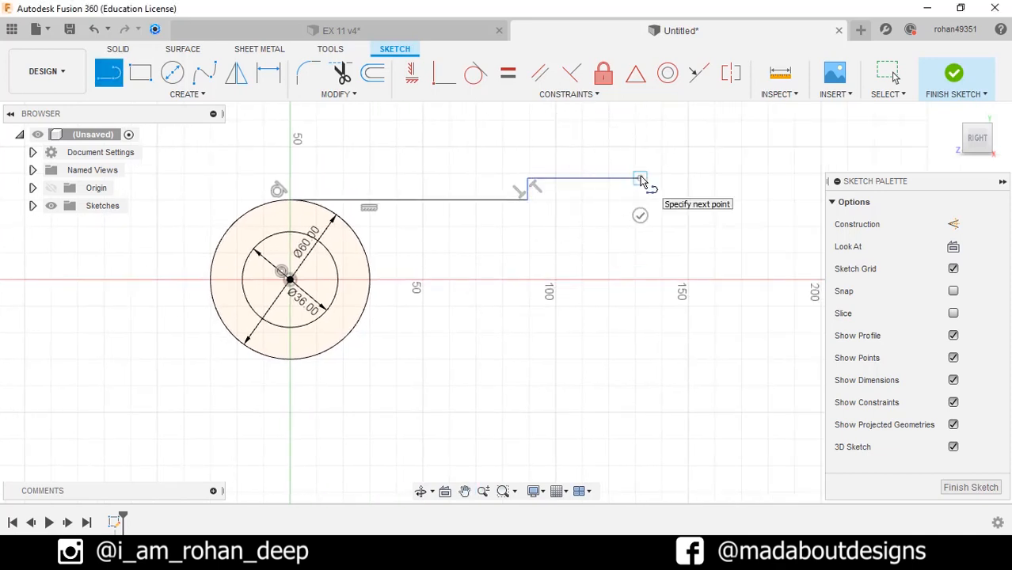
pyautogui.click(649, 311)
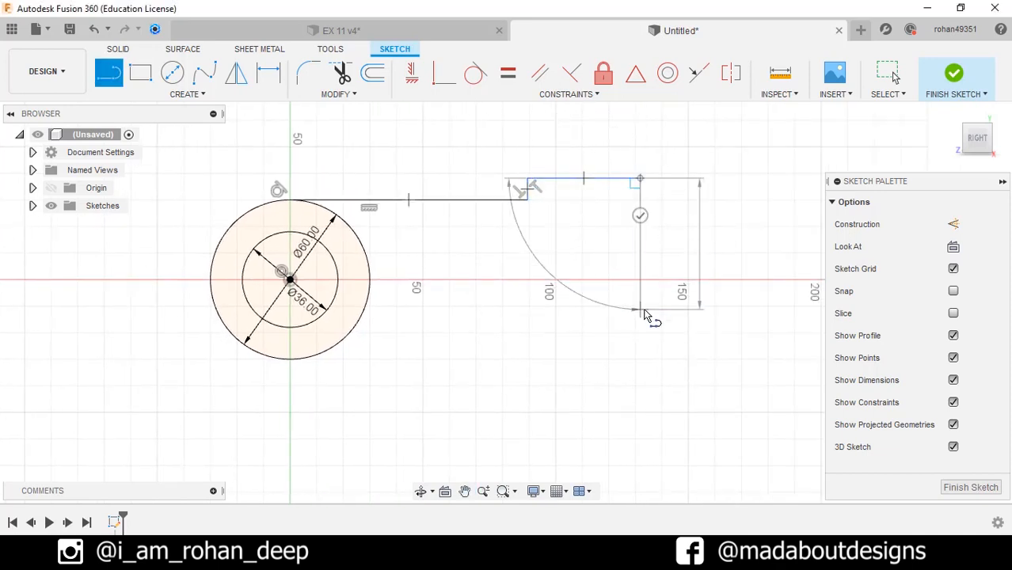
# Continue the outline with an edge about 35 cm long, a recess about 21 cm high, and a sloping line to the outer circle's bottom.
pyautogui.click(546, 309)
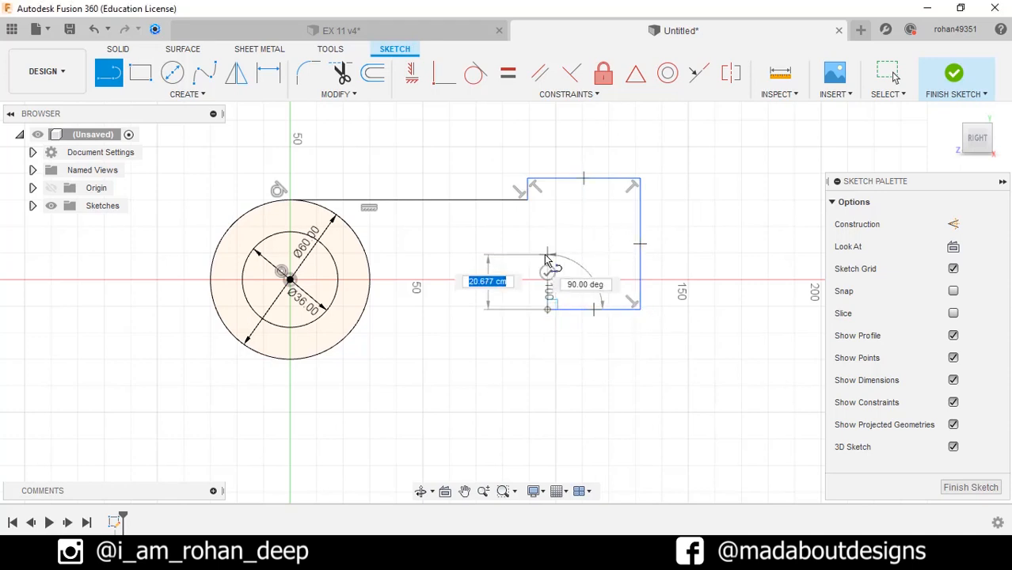
pyautogui.click(546, 255)
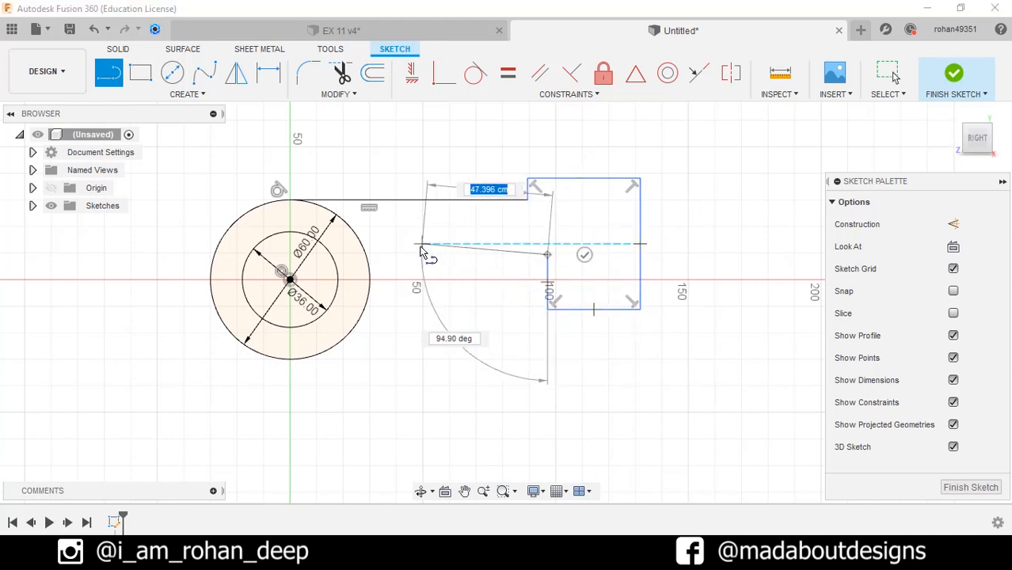
pyautogui.click(411, 256)
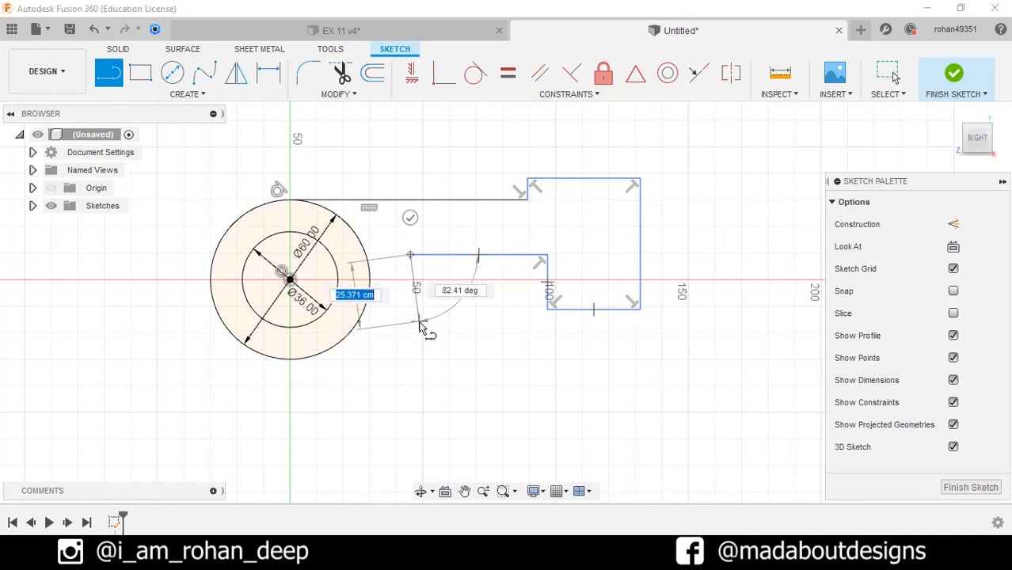
pyautogui.click(411, 347)
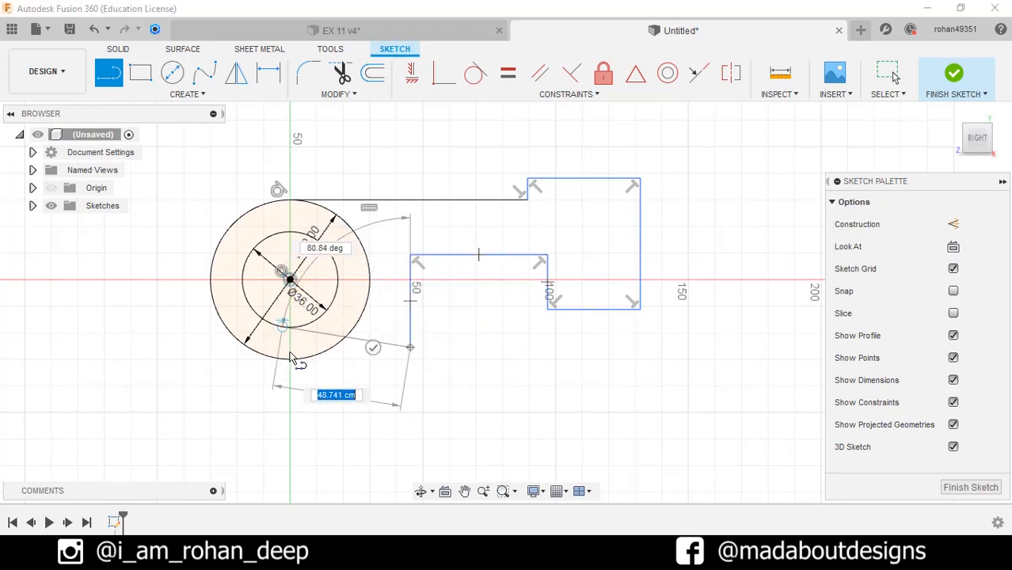
pyautogui.click(289, 358)
pyautogui.moveTo(491, 405); pyautogui.dragTo(416, 462, button='middle')
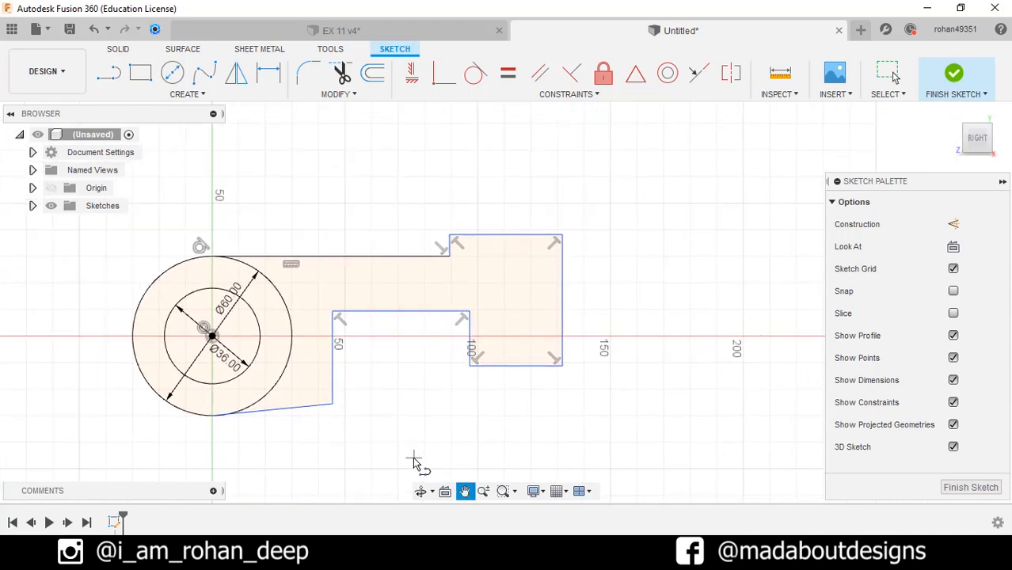
# Draw an upright rectangle about 19 by 81 cm from the outline's lower far corner as the end plate.
pyautogui.click(140, 72)
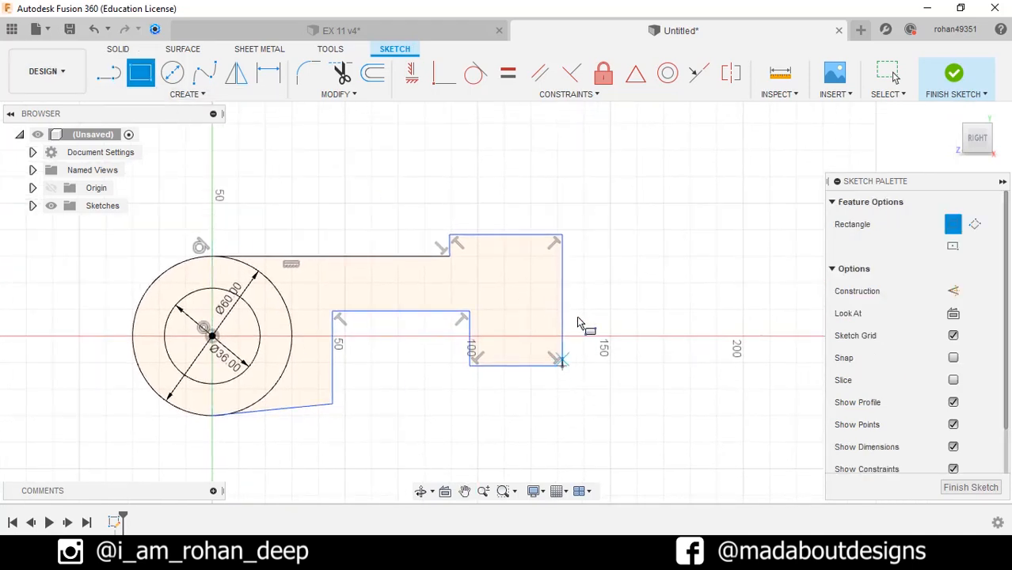
pyautogui.click(562, 365)
pyautogui.click(612, 150)
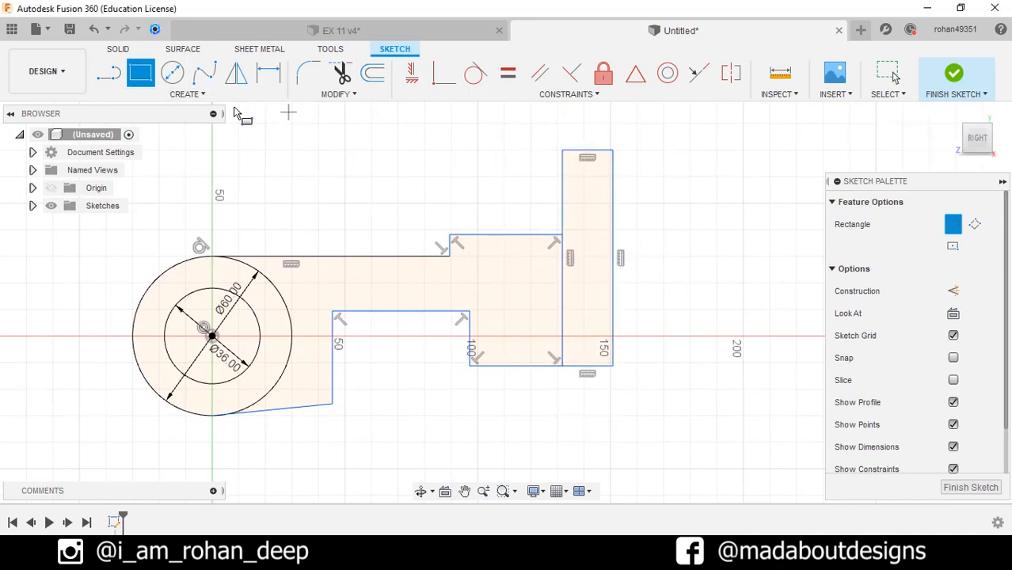
pyautogui.click(198, 94)
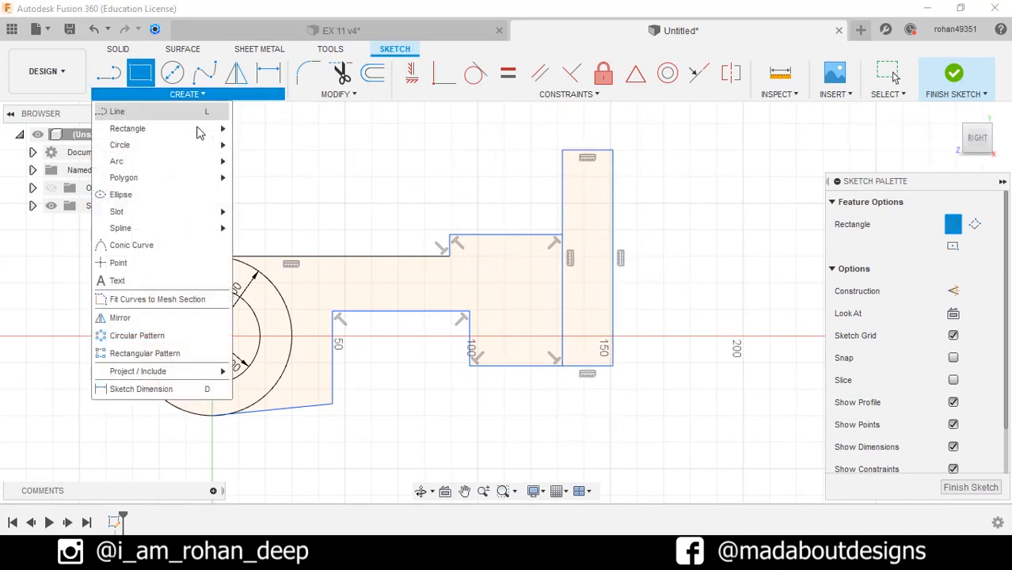
pyautogui.click(150, 389)
pyautogui.moveTo(257, 311)
pyautogui.mouseDown(button='middle')
pyautogui.moveTo(310, 314)
pyautogui.moveTo(314, 240)
pyautogui.mouseUp(button='middle')
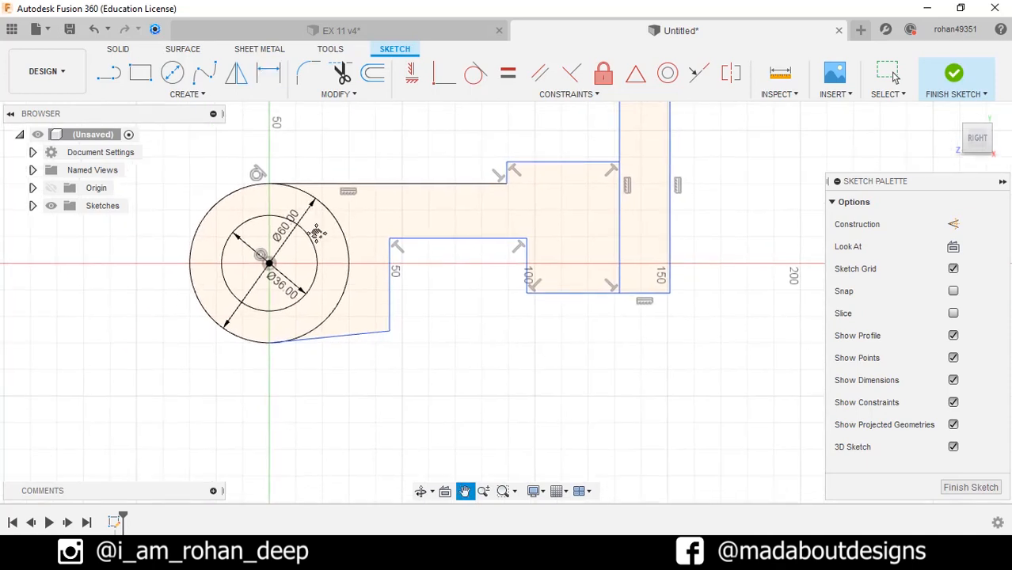
pyautogui.click(443, 183)
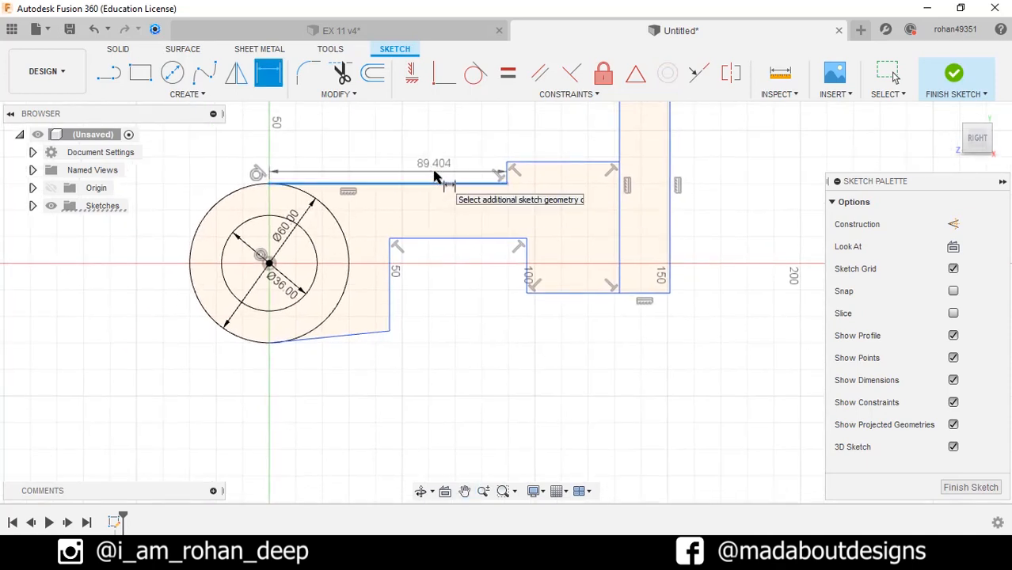
pyautogui.press('Escape')
pyautogui.press('d')
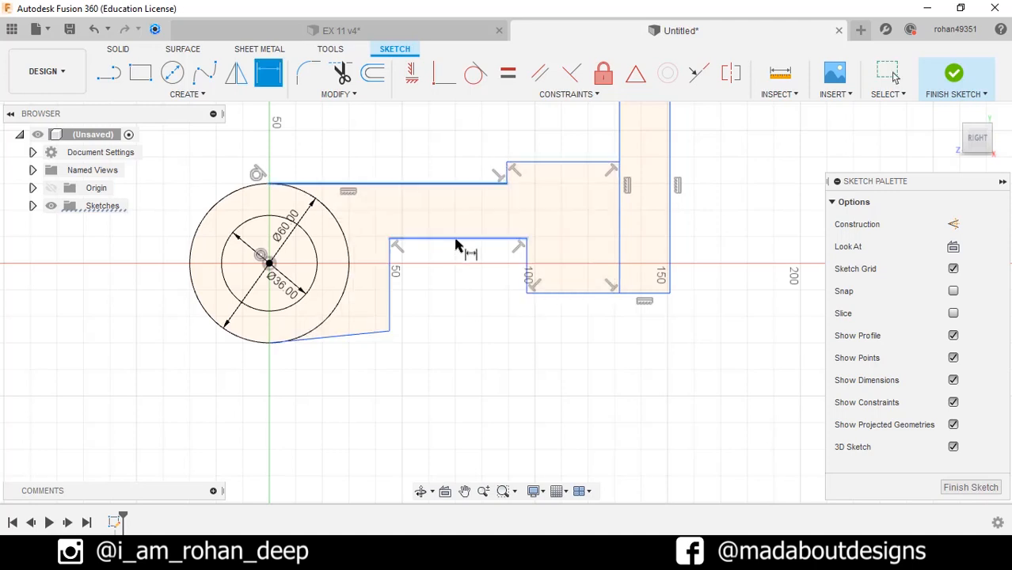
pyautogui.click(491, 184)
pyautogui.moveTo(545, 179); pyautogui.dragTo(472, 266, button='middle')
pyautogui.press('Escape')
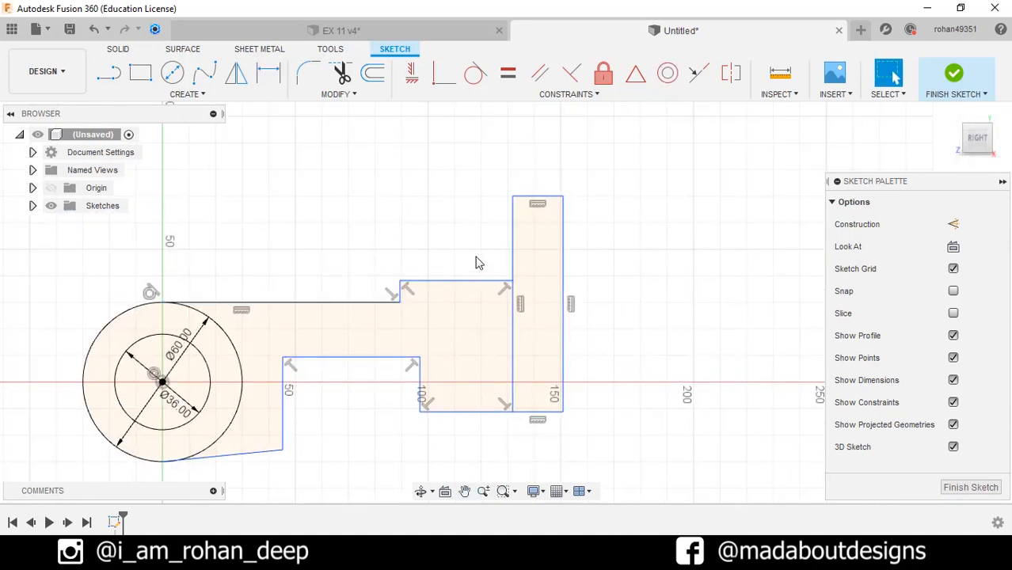
# Dimension the end plate rectangle to 80 cm high and 18 cm wide.
pyautogui.click(562, 250)
pyautogui.click(625, 261)
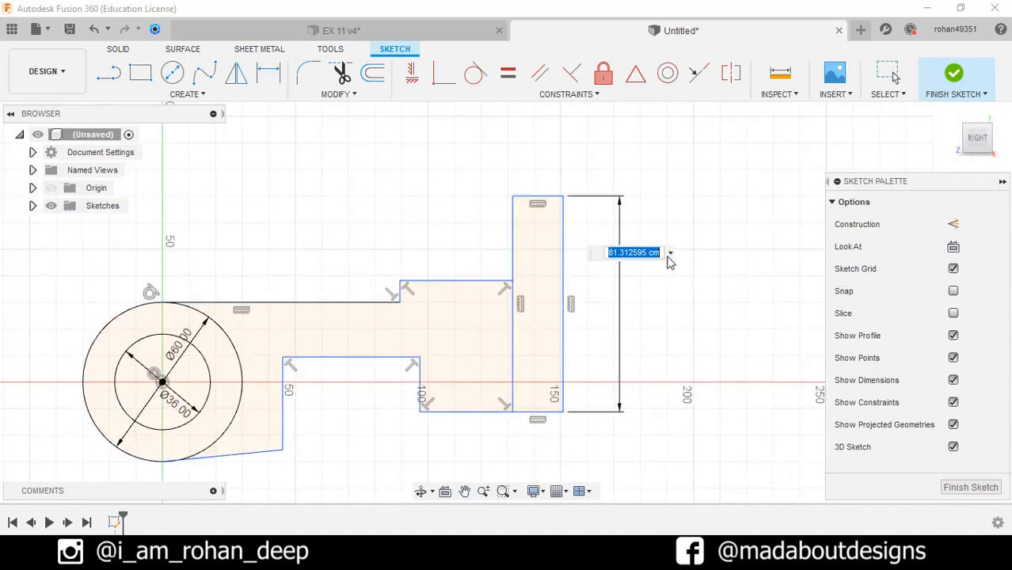
pyautogui.write('80')
pyautogui.press('Return')
pyautogui.moveTo(570, 367); pyautogui.dragTo(573, 286, button='middle')
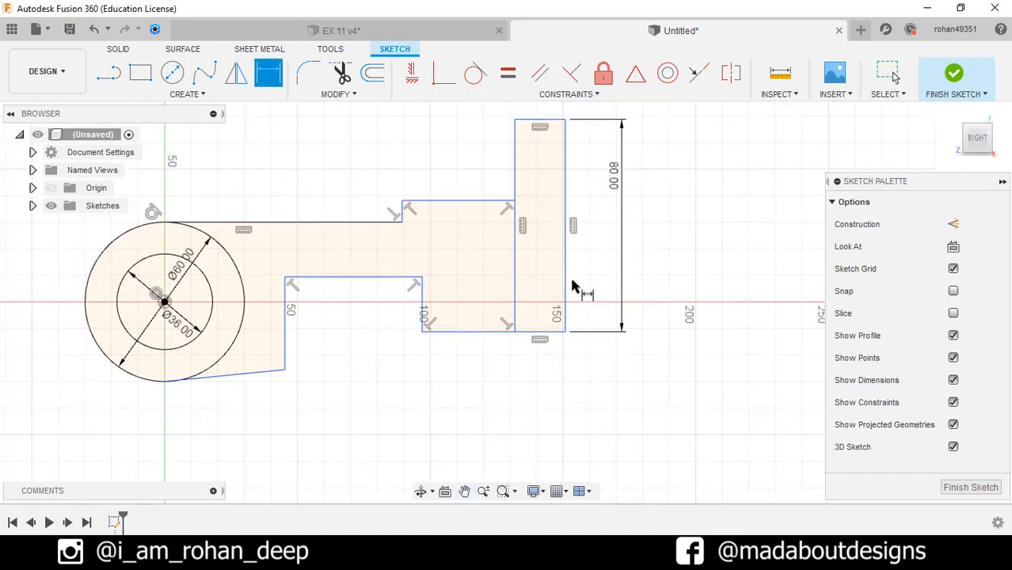
pyautogui.click(543, 334)
pyautogui.click(548, 403)
pyautogui.write('18')
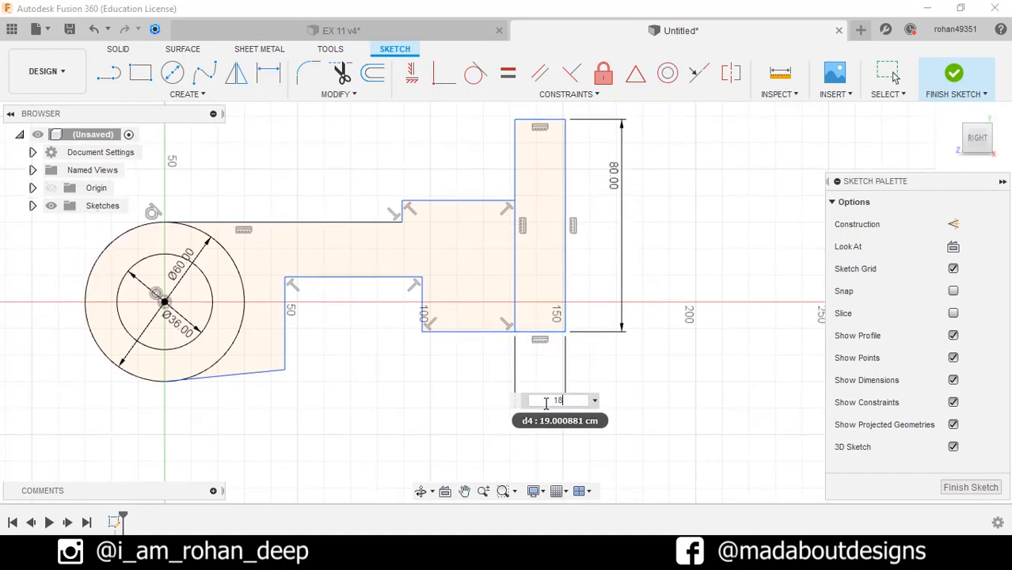
pyautogui.press('Return')
# Dimension the bottom edge of the block beside the end plate to 18 cm.
pyautogui.click(477, 332)
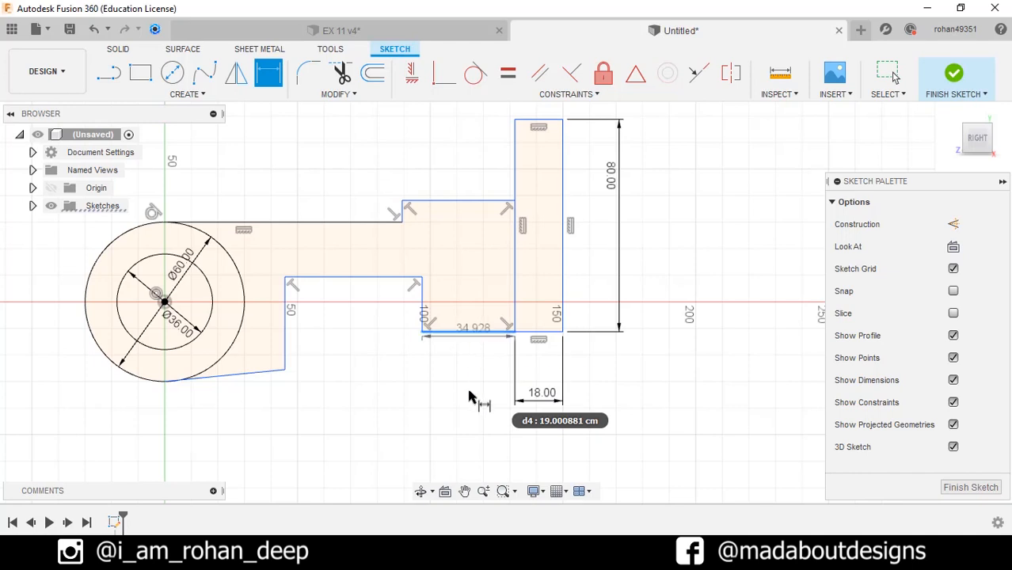
pyautogui.click(472, 410)
pyautogui.press('Return')
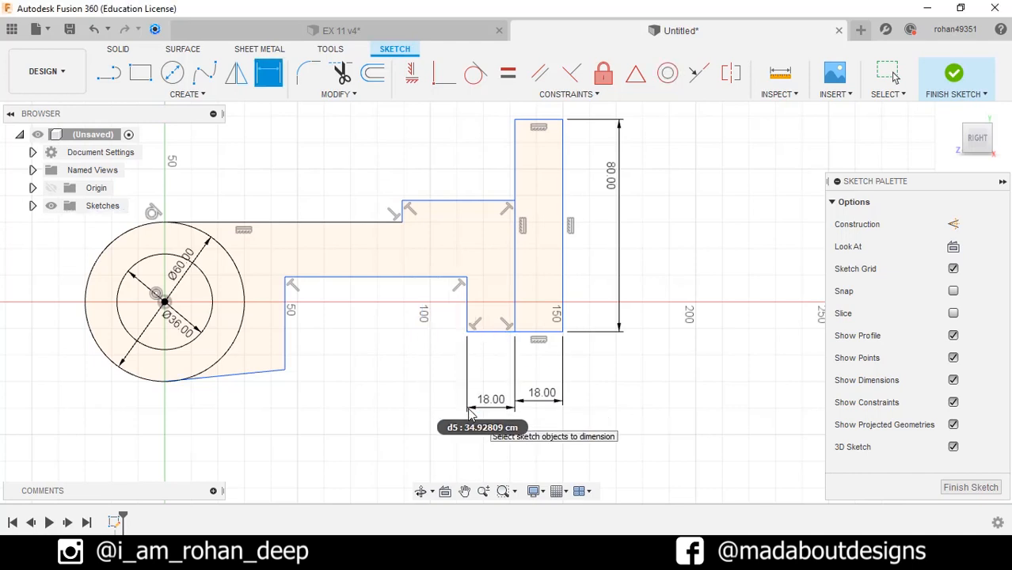
# Dimension the sloping bottom line's horizontal length to 45 cm and the recess width under the arm to 60 cm.
pyautogui.moveTo(450, 384); pyautogui.dragTo(475, 331, button='middle')
pyautogui.click(298, 304)
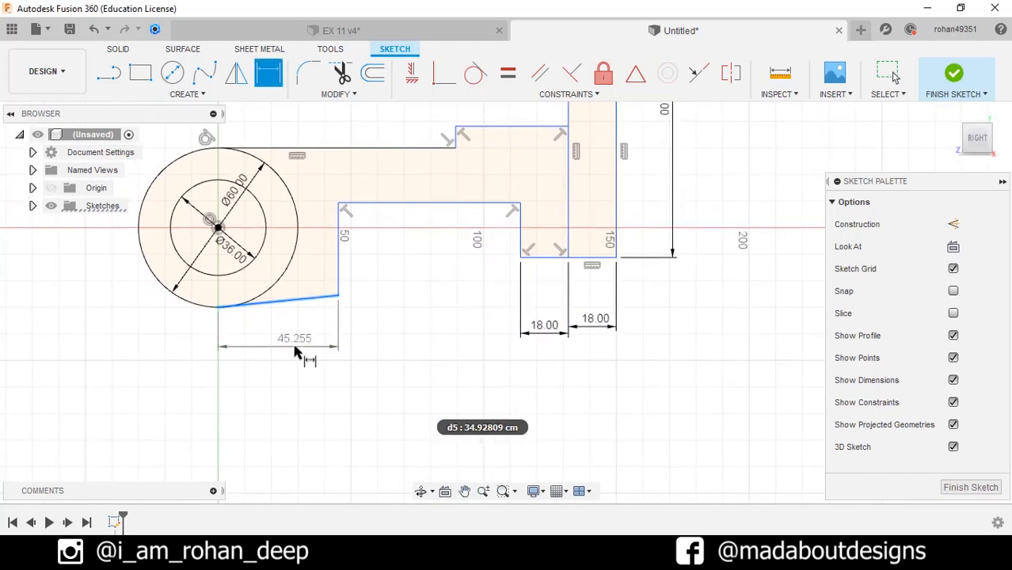
pyautogui.click(299, 347)
pyautogui.write('45')
pyautogui.press('Return')
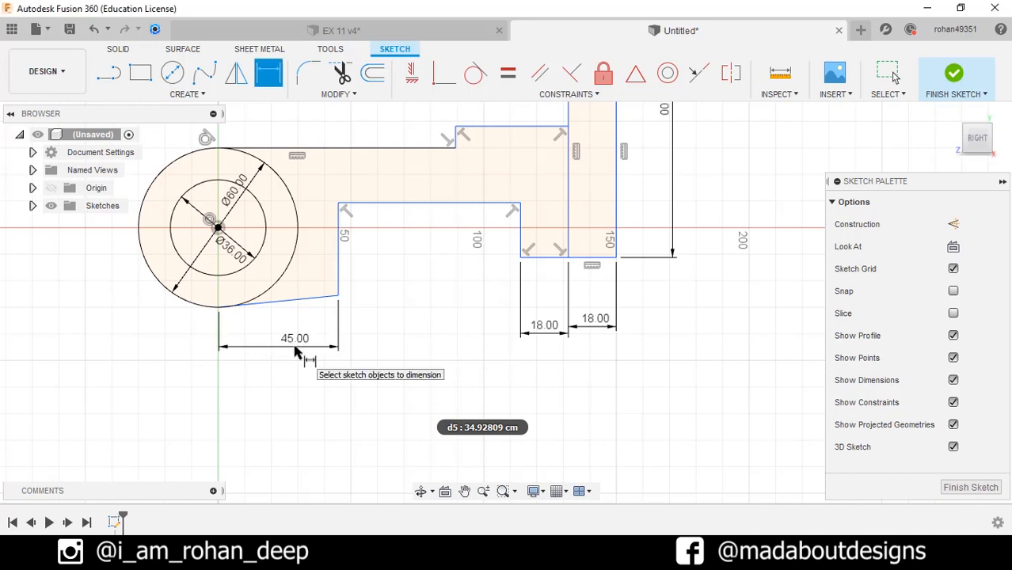
pyautogui.click(413, 209)
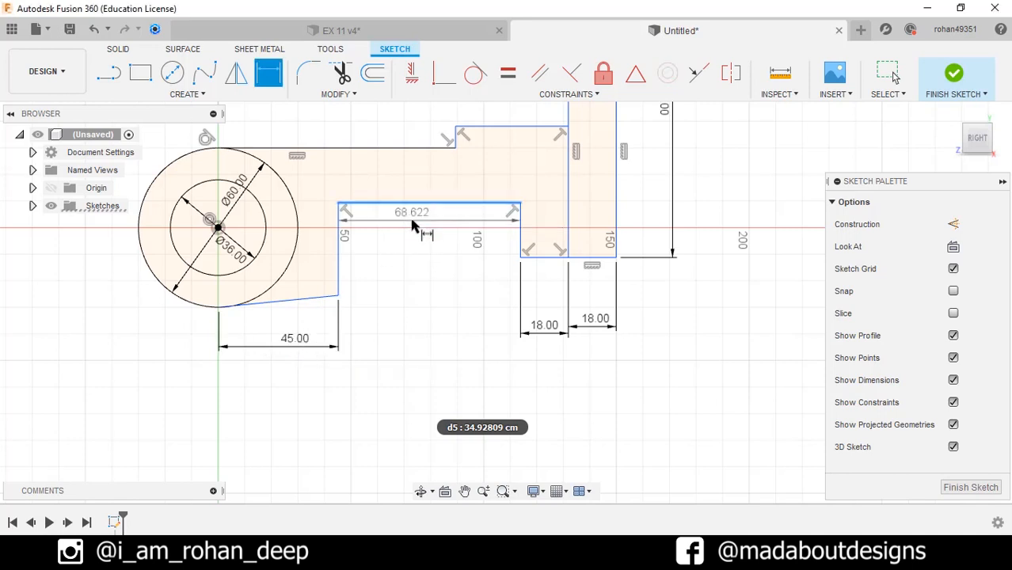
pyautogui.click(447, 242)
pyautogui.write('60')
pyautogui.press('Return')
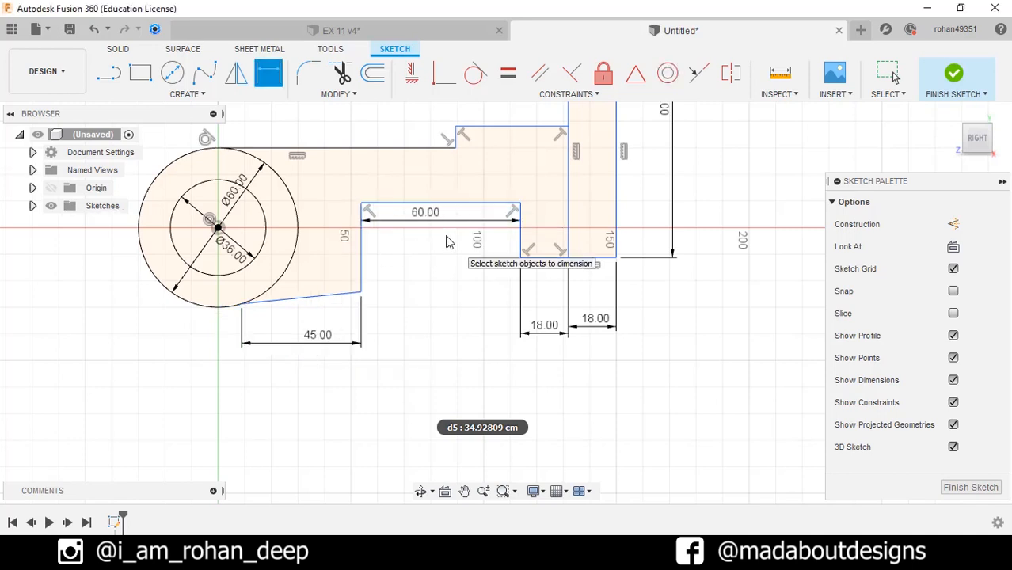
# Dimension the short vertical step above the arm to 16 cm.
pyautogui.moveTo(448, 244); pyautogui.dragTo(447, 303, button='middle')
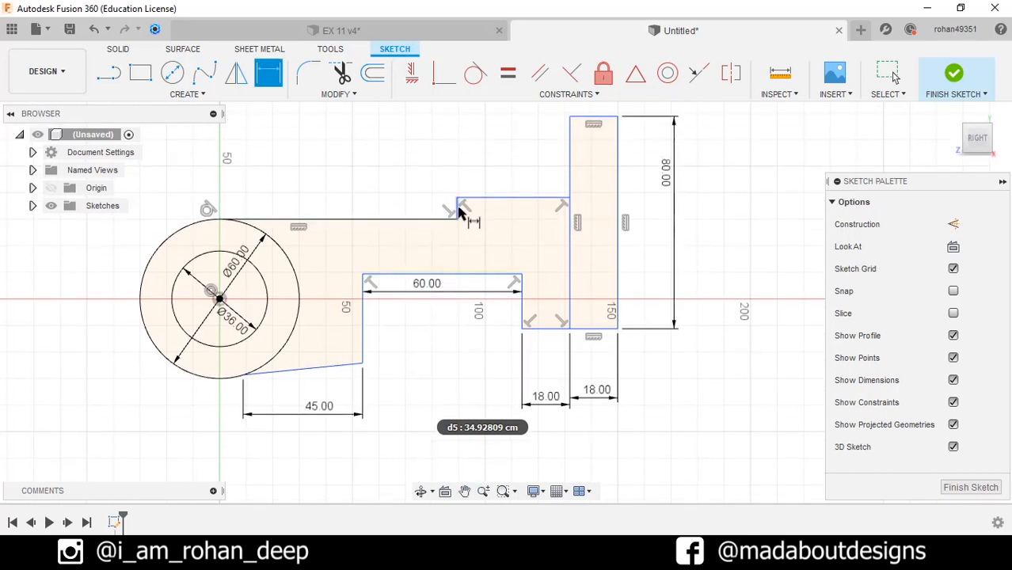
pyautogui.click(491, 212)
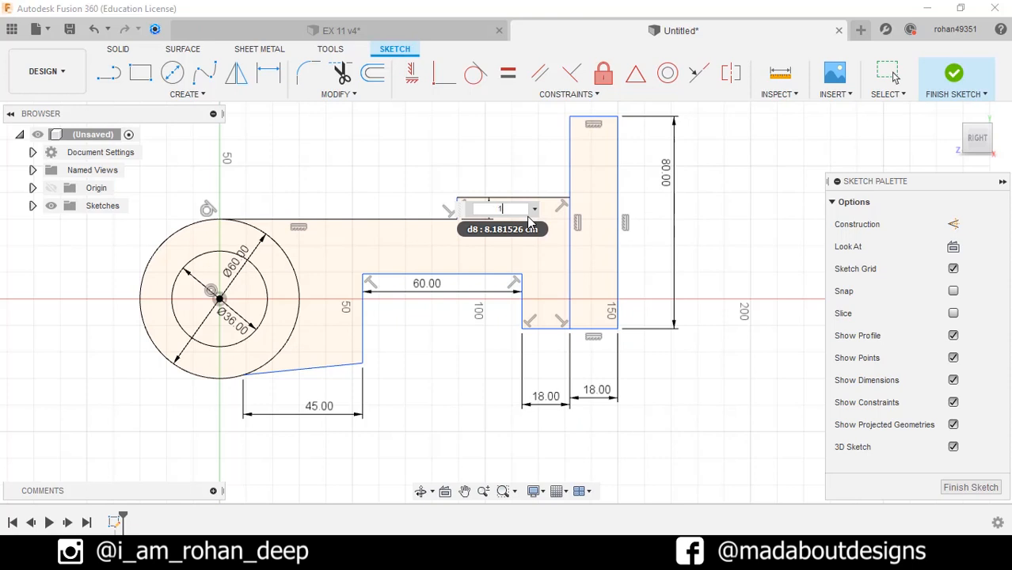
pyautogui.press('Return')
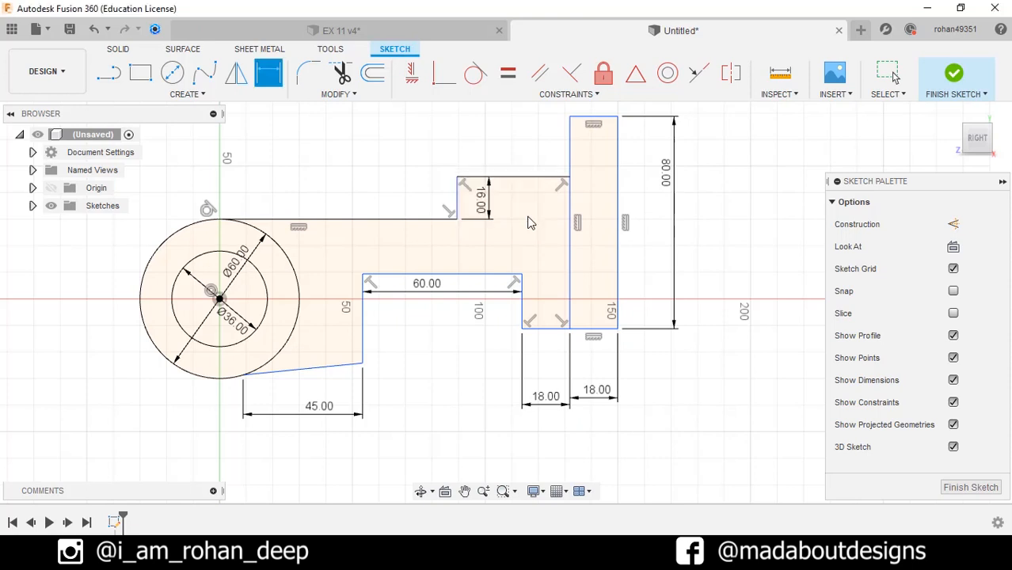
# Dimension the arm's thickness between its top edge and the recess's upper edge to 12 cm.
pyautogui.click(395, 221)
pyautogui.click(397, 277)
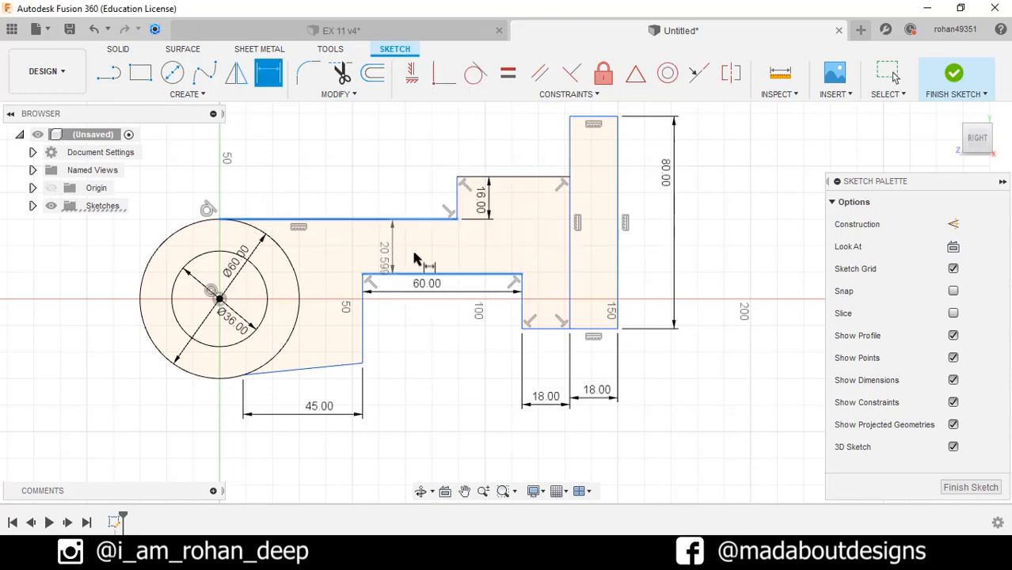
pyautogui.click(420, 258)
pyautogui.press('Return')
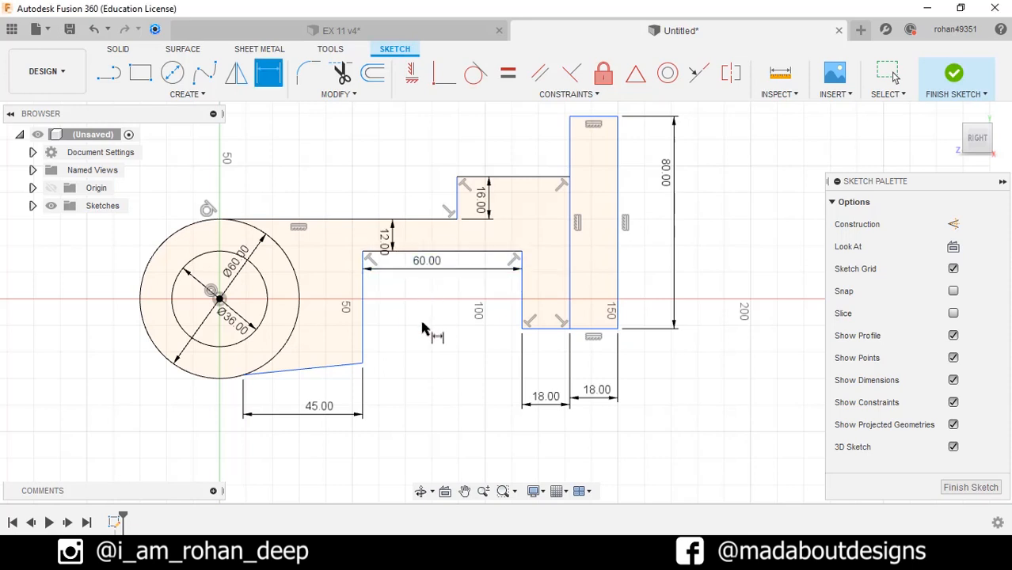
# Dimension the vertical recess edge beside the end plate block to 22 cm.
pyautogui.moveTo(422, 332)
pyautogui.mouseDown(button='middle')
pyautogui.moveTo(402, 305)
pyautogui.moveTo(353, 331)
pyautogui.mouseUp(button='middle')
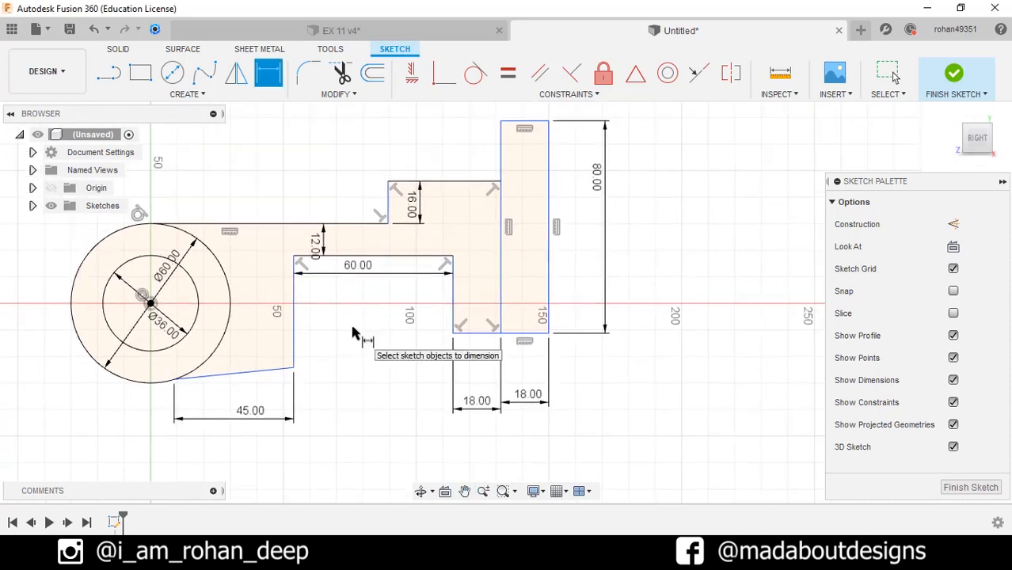
pyautogui.click(453, 309)
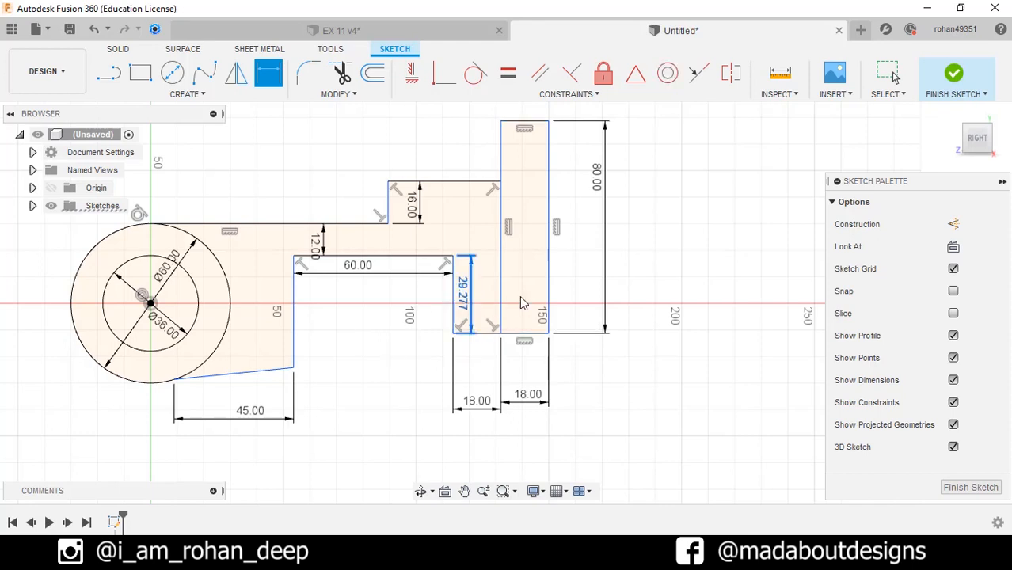
pyautogui.click(521, 301)
pyautogui.write('22')
pyautogui.press('Return')
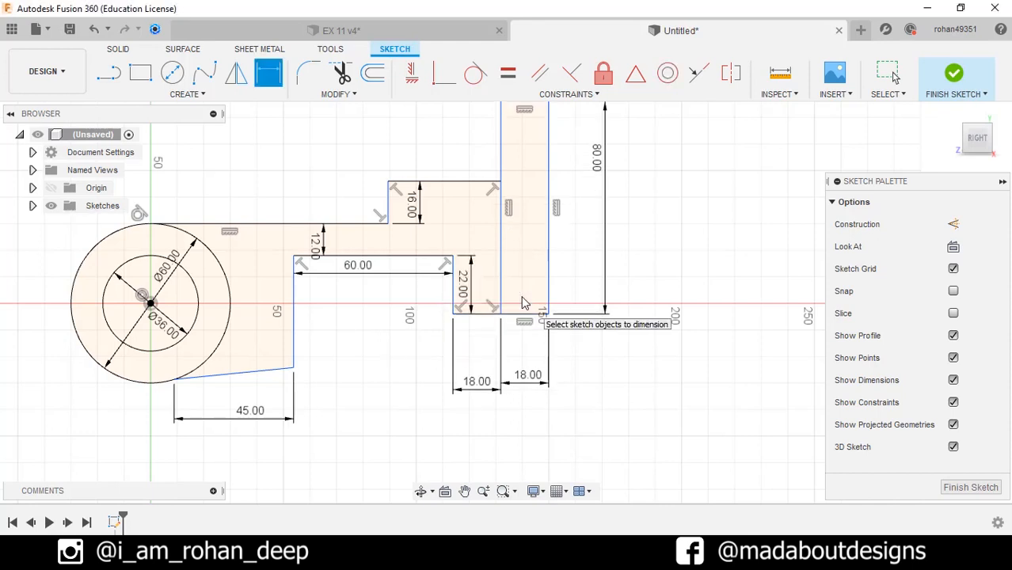
# Dimension the top edge of the raised block next to the end plate to 40 cm.
pyautogui.moveTo(523, 300)
pyautogui.mouseDown(button='middle')
pyautogui.moveTo(564, 406)
pyautogui.moveTo(561, 367)
pyautogui.mouseUp(button='middle')
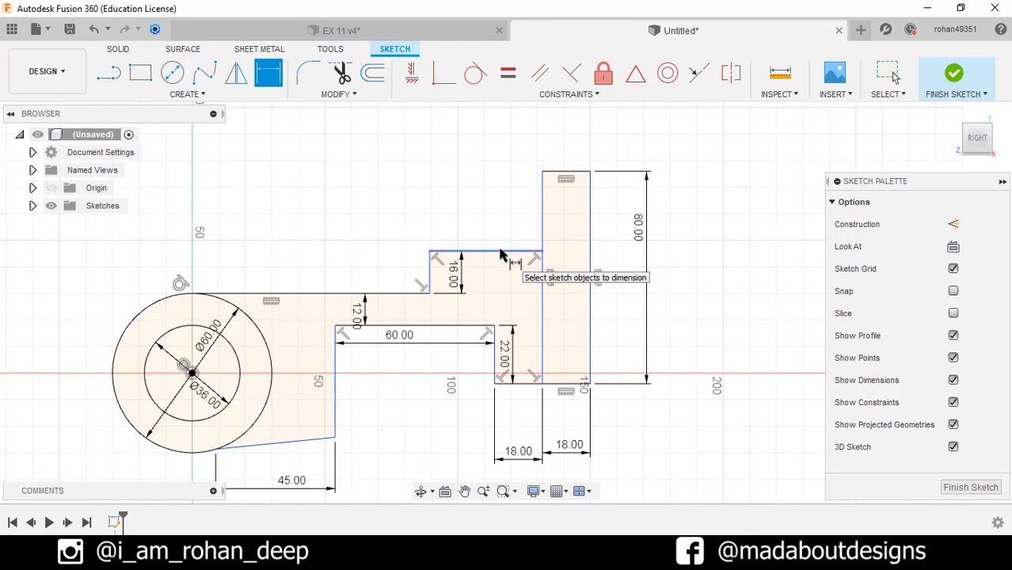
pyautogui.click(506, 252)
pyautogui.click(497, 233)
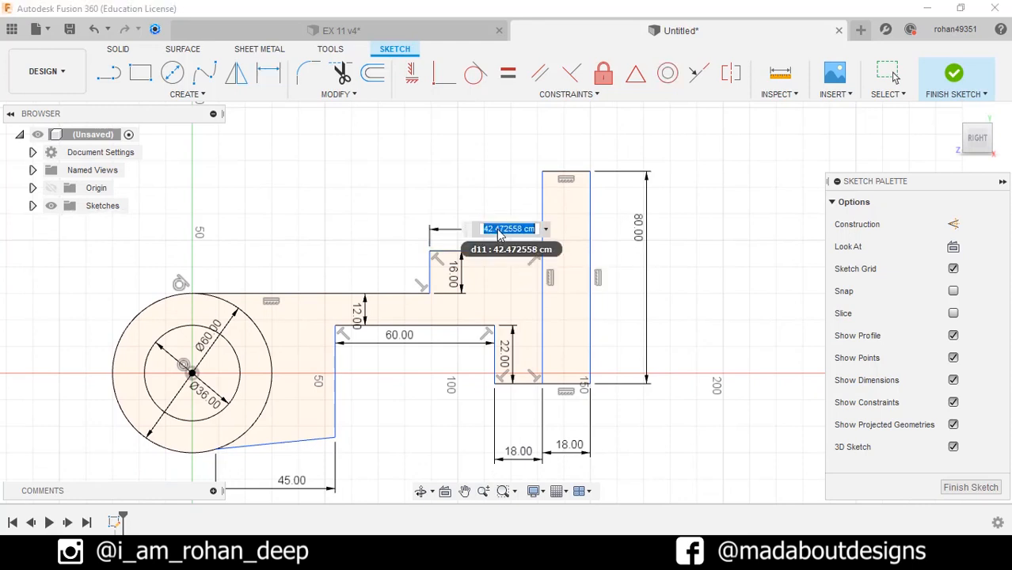
pyautogui.write('40')
pyautogui.press('Return')
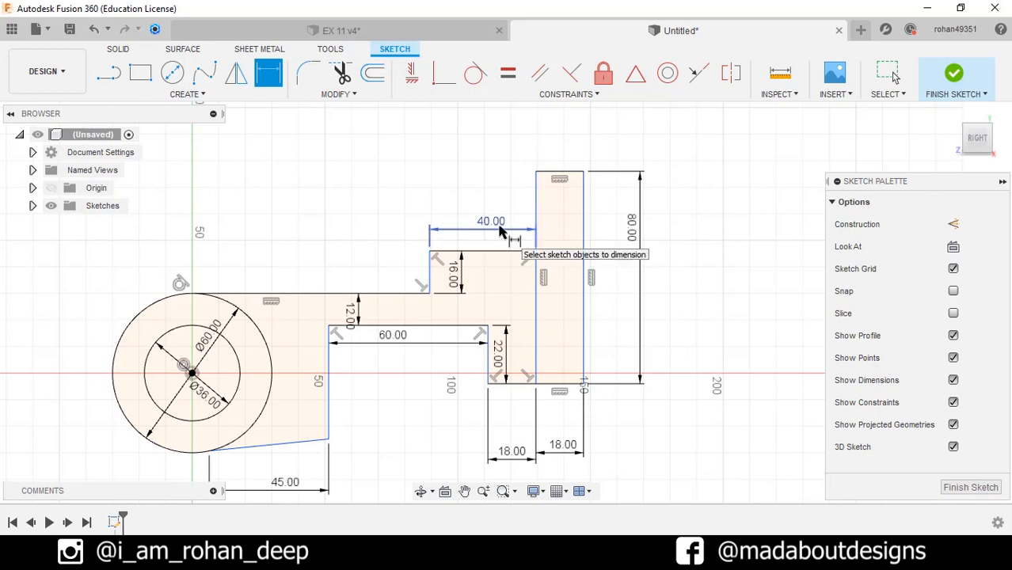
pyautogui.press('Escape')
# Draw a sloping rib line from the raised block's upper outer corner to the end plate's nearest top corner.
pyautogui.click(109, 73)
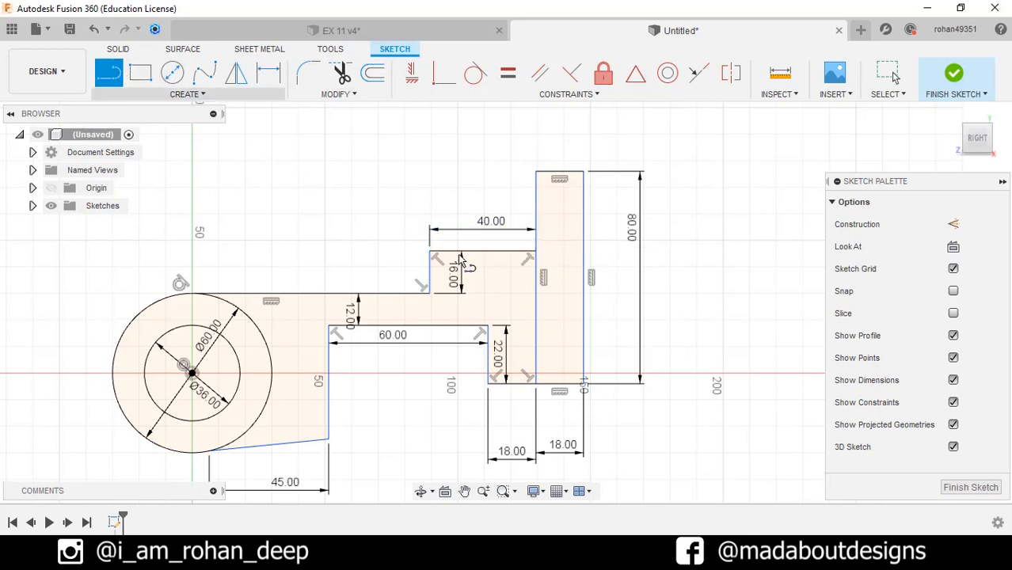
pyautogui.click(429, 252)
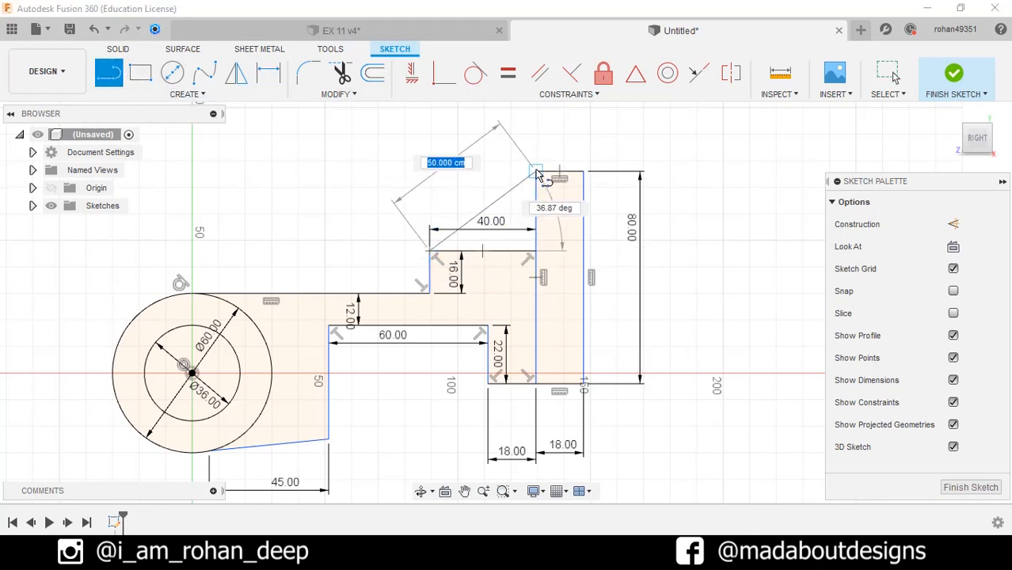
pyautogui.click(536, 172)
pyautogui.press('Escape')
# Draw a sloping line under the recess from the block's lower corner to the arm's lower corner.
pyautogui.moveTo(577, 289); pyautogui.dragTo(574, 220, button='middle')
pyautogui.press('l')
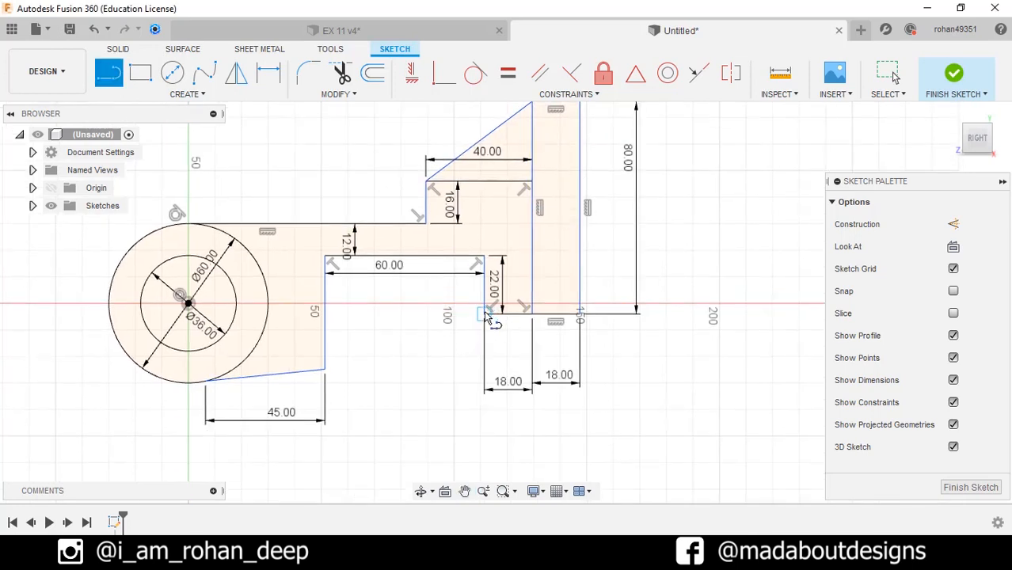
pyautogui.click(486, 314)
pyautogui.click(325, 370)
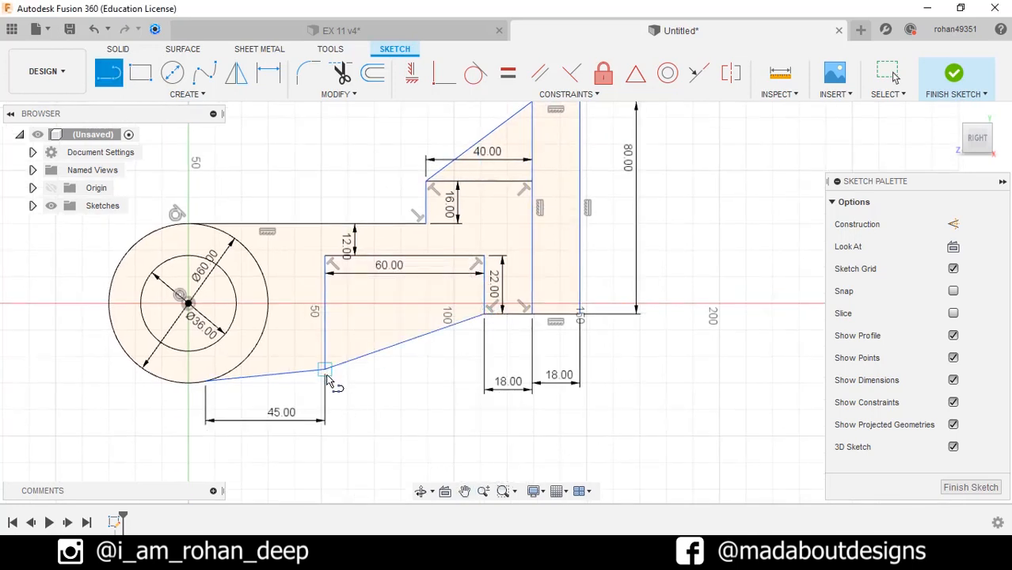
pyautogui.press('Escape')
# Constrain the sloping line at the bottom of the boss to horizontal and finish the sketch.
pyautogui.click(300, 376)
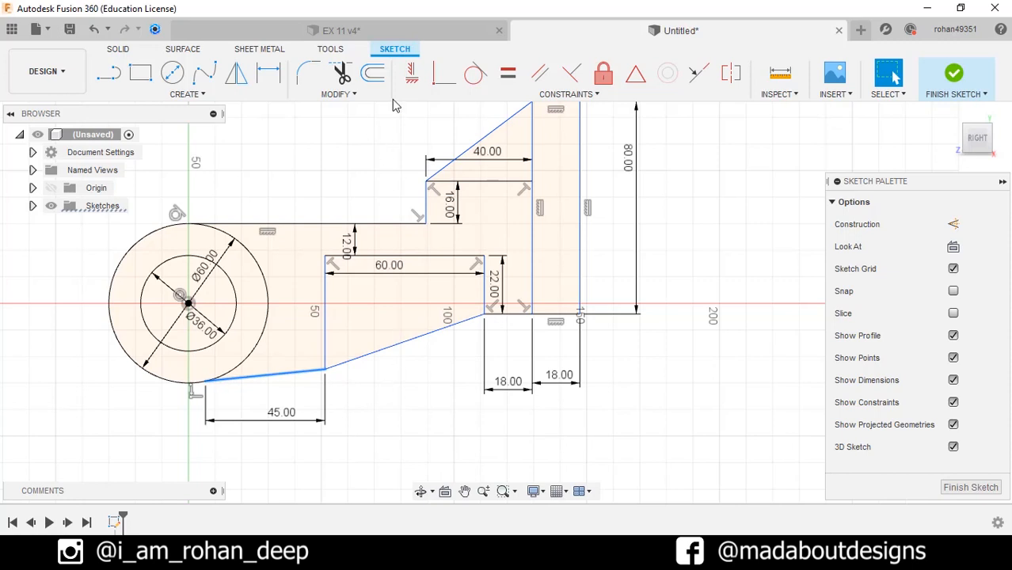
pyautogui.click(411, 76)
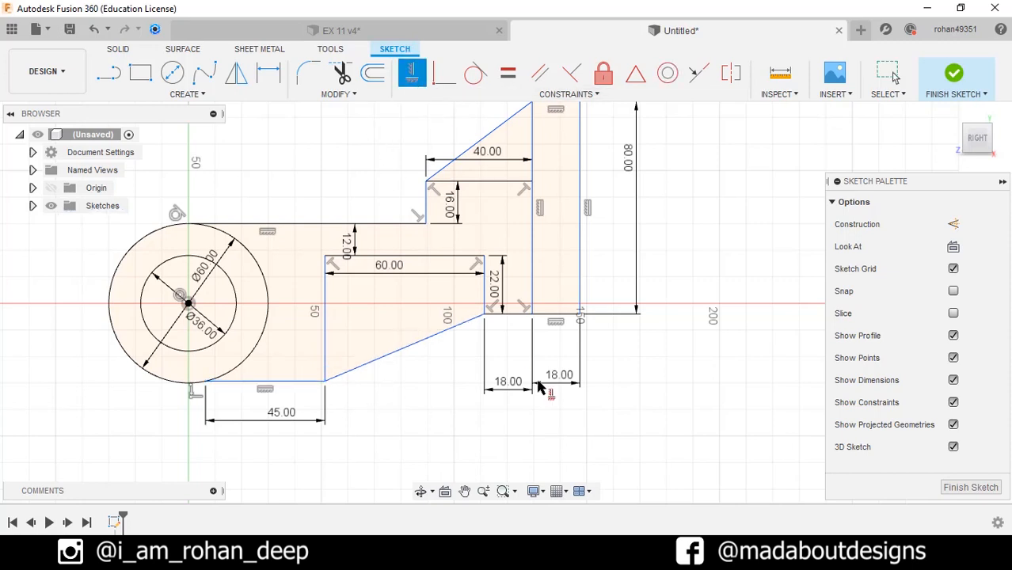
pyautogui.scroll(-1, 538, 386)
pyautogui.click(954, 73)
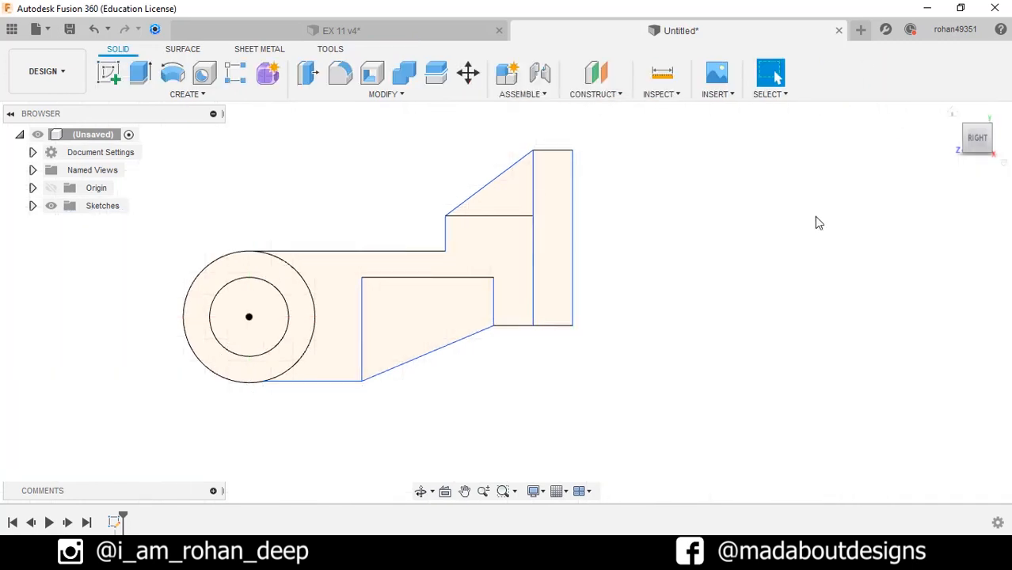
# Extrude the ring between the two circles symmetrically, 33 cm to each side, as a new body.
pyautogui.scroll(-1, 760, 247)
pyautogui.click(147, 82)
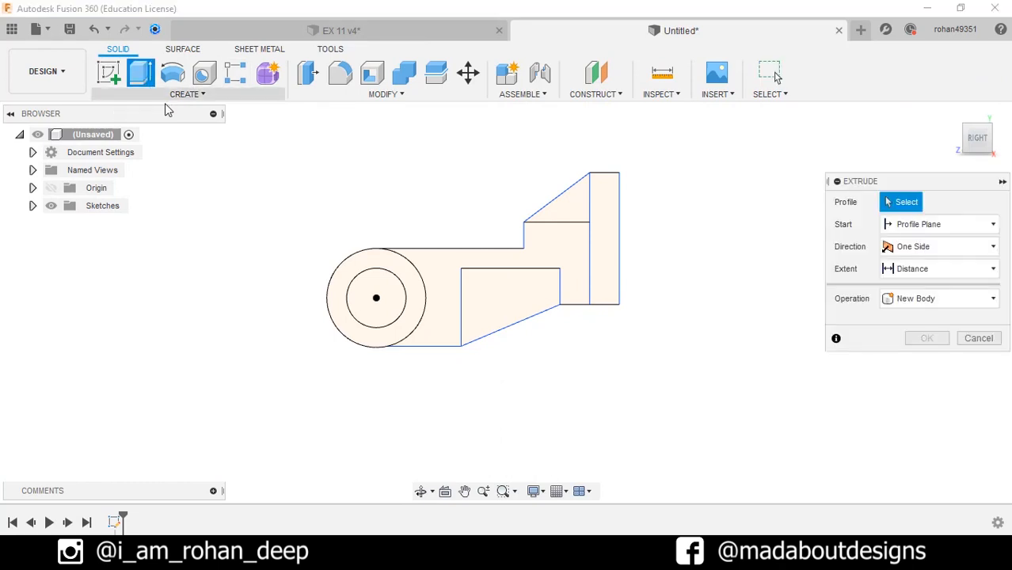
pyautogui.keyDown('shift'); pyautogui.moveTo(361, 287); pyautogui.dragTo(412, 289, button='middle'); pyautogui.keyUp('shift')
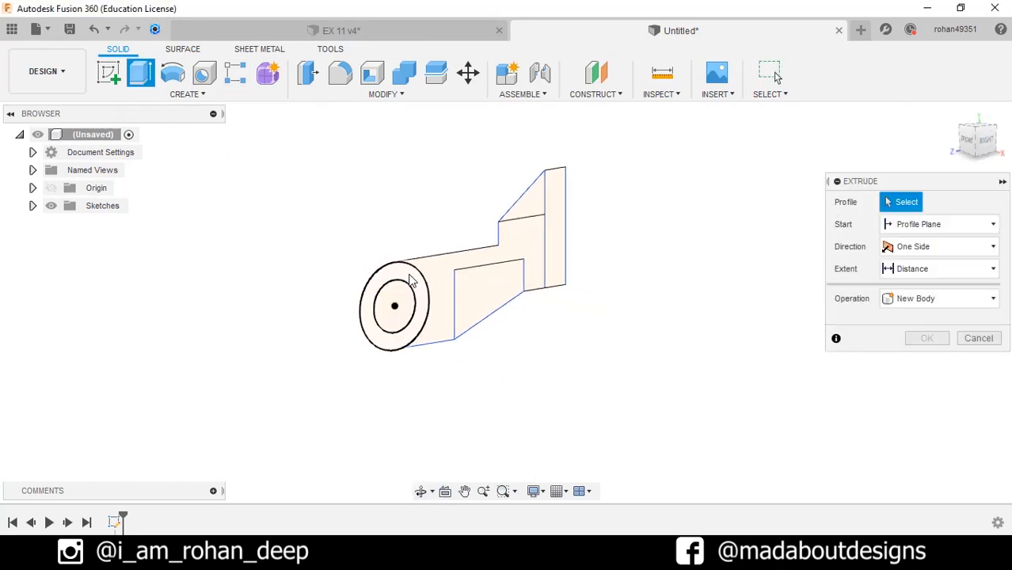
pyautogui.click(395, 329)
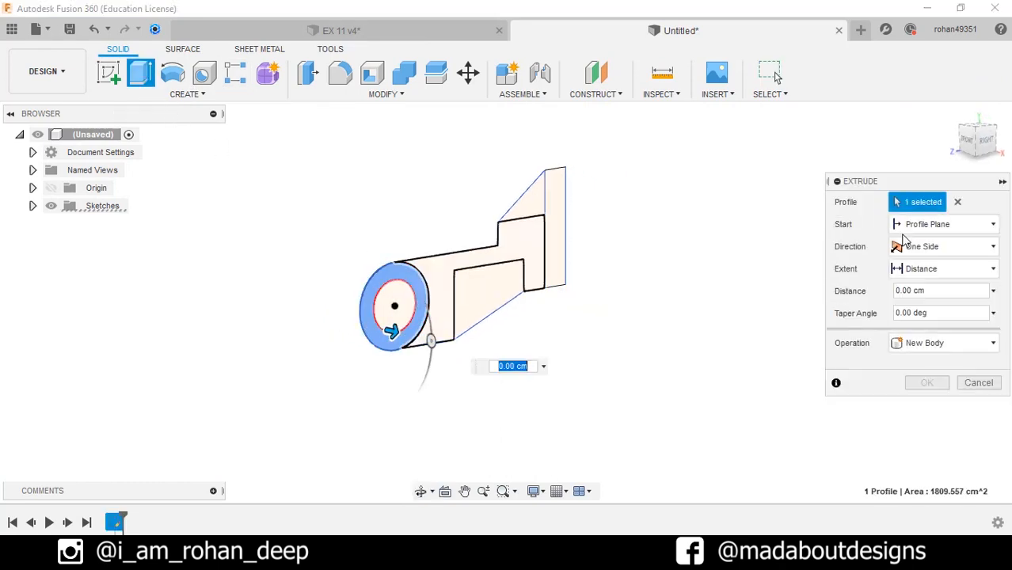
pyautogui.click(922, 247)
pyautogui.click(926, 303)
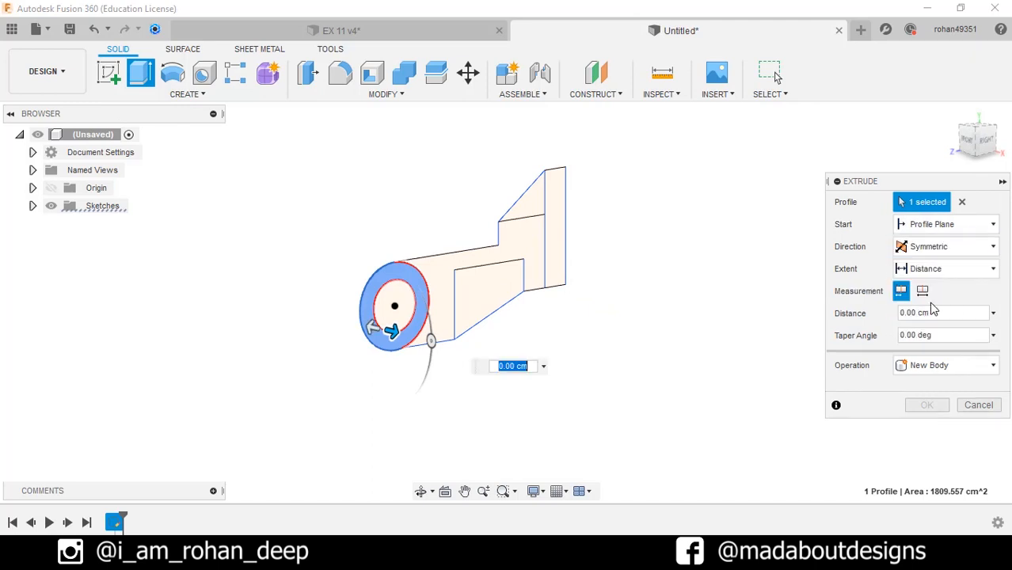
pyautogui.click(934, 313)
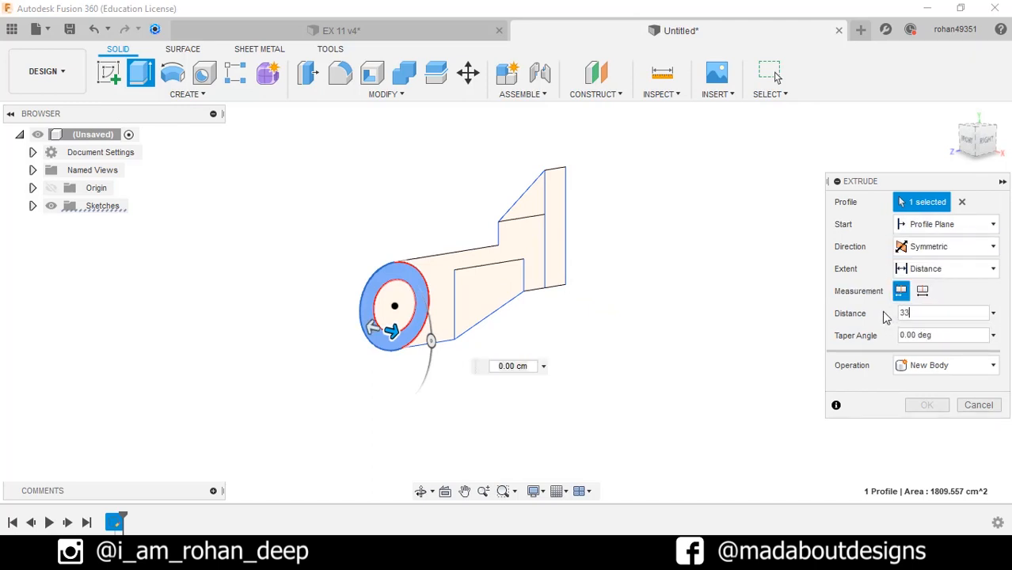
pyautogui.write('33')
pyautogui.press('Return')
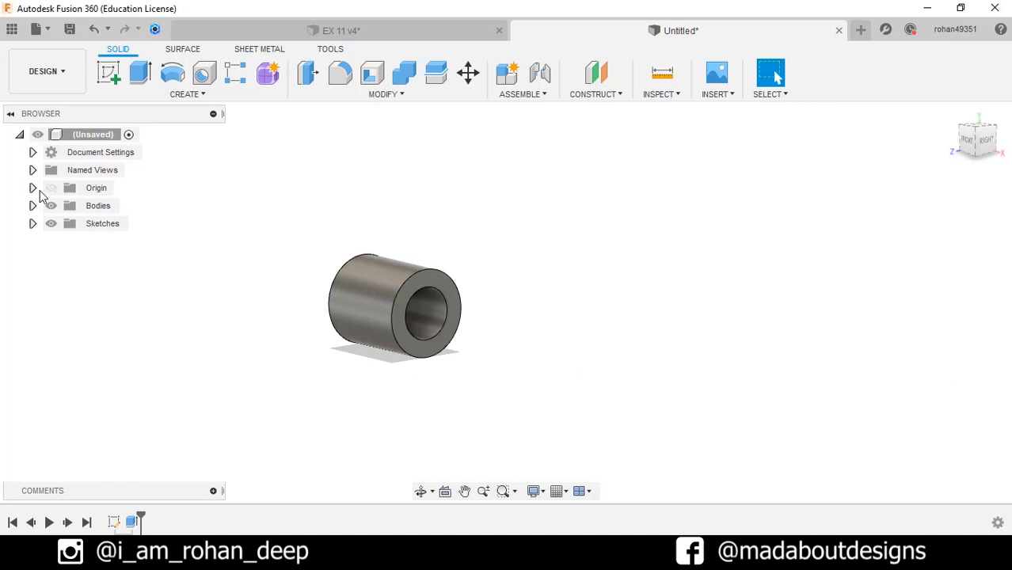
# Show Sketch1 again and extrude the arm profile symmetrically, 27 cm to each side, joined to the boss.
pyautogui.click(32, 224)
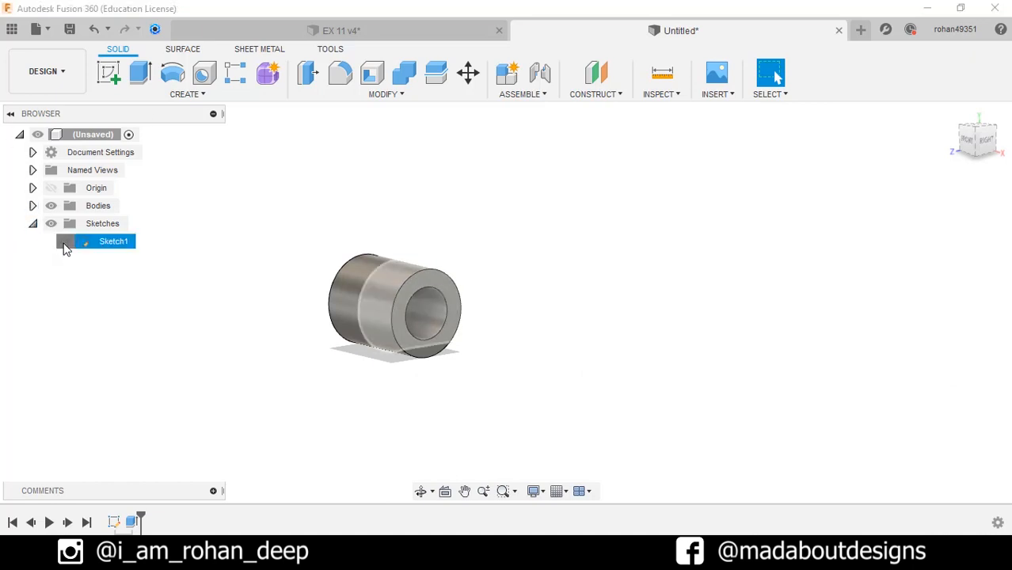
pyautogui.click(64, 242)
pyautogui.click(139, 76)
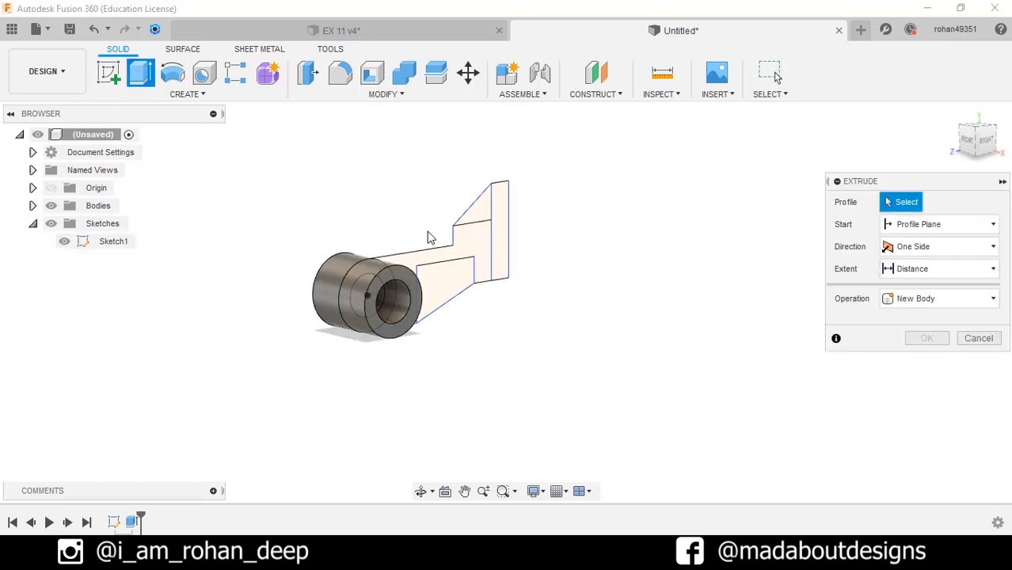
pyautogui.keyDown('shift'); pyautogui.moveTo(429, 233); pyautogui.dragTo(407, 270, button='middle'); pyautogui.keyUp('shift')
pyautogui.click(408, 270)
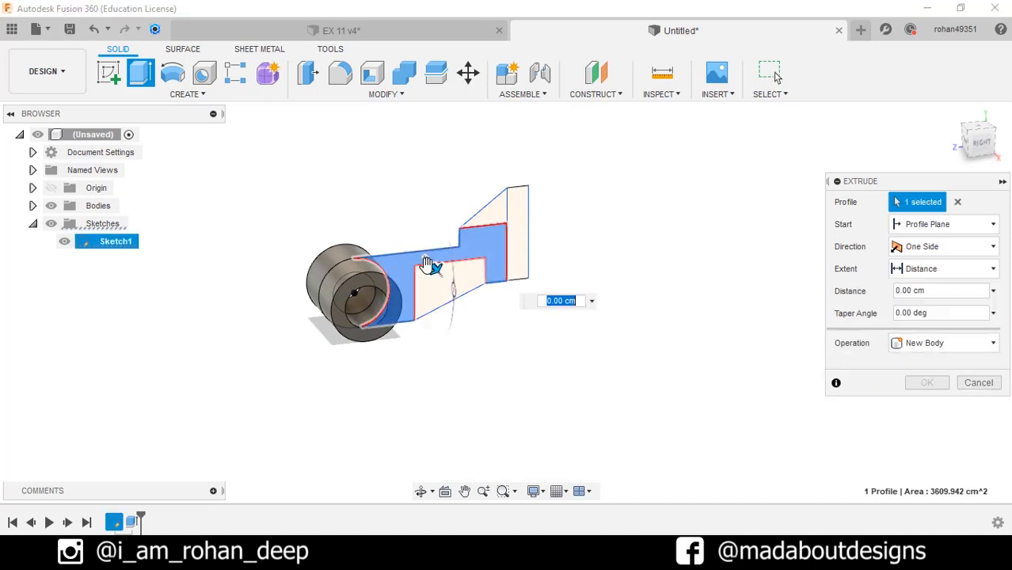
pyautogui.click(953, 249)
pyautogui.click(939, 308)
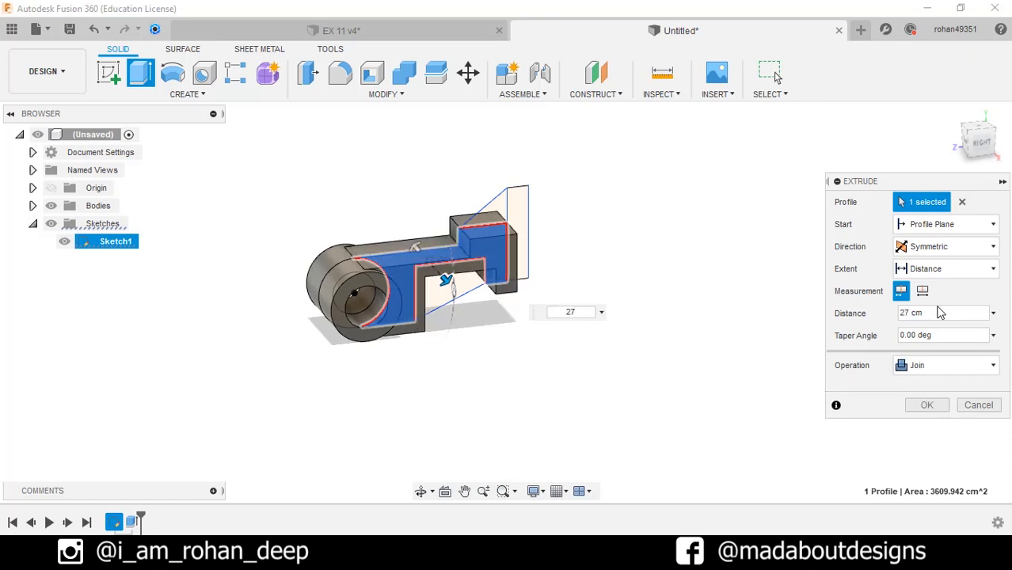
pyautogui.press('Return')
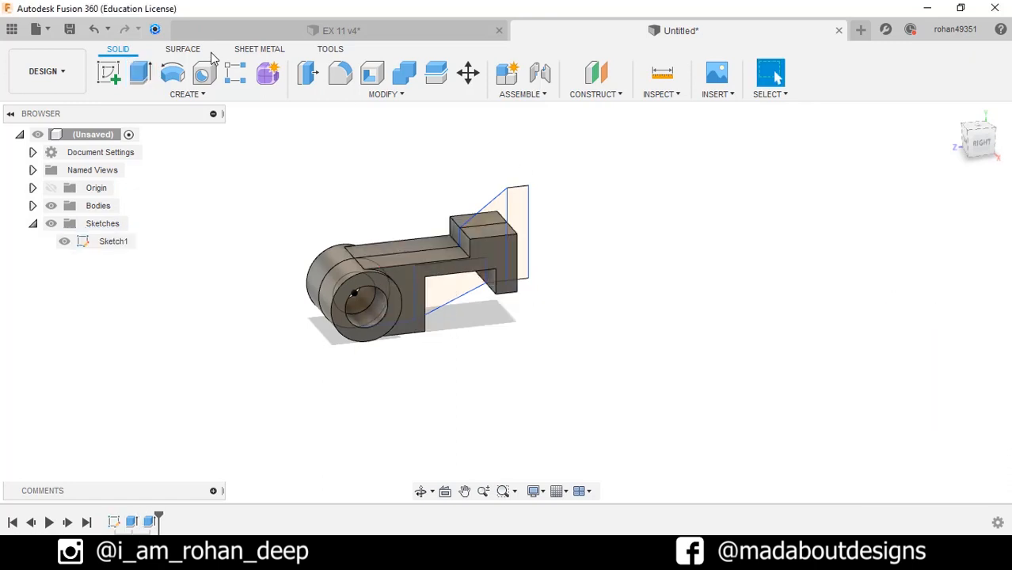
# Extrude the upper triangular rib profile symmetrically, 6 cm to each side.
pyautogui.click(140, 74)
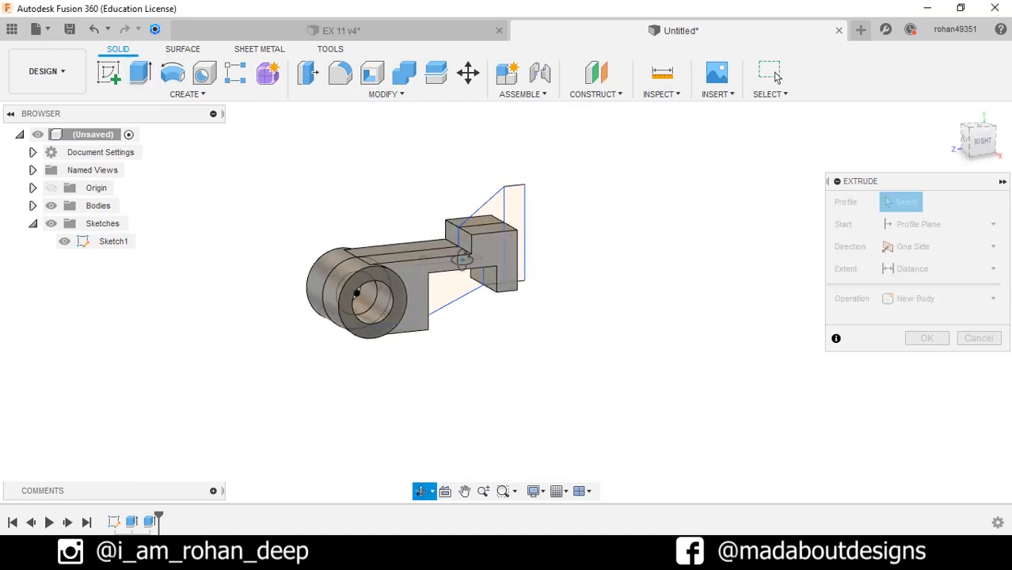
pyautogui.click(491, 214)
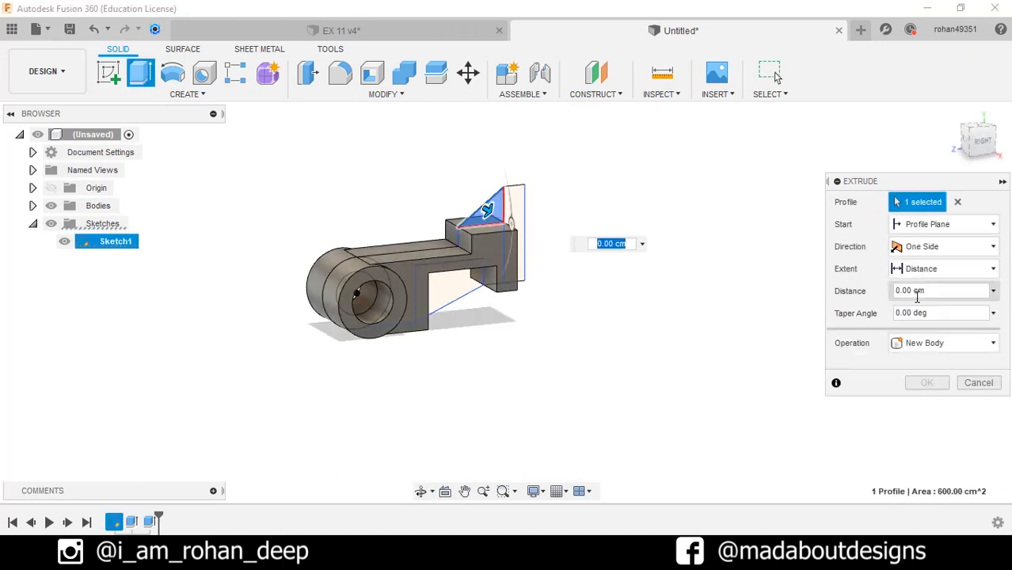
pyautogui.click(946, 246)
pyautogui.click(928, 301)
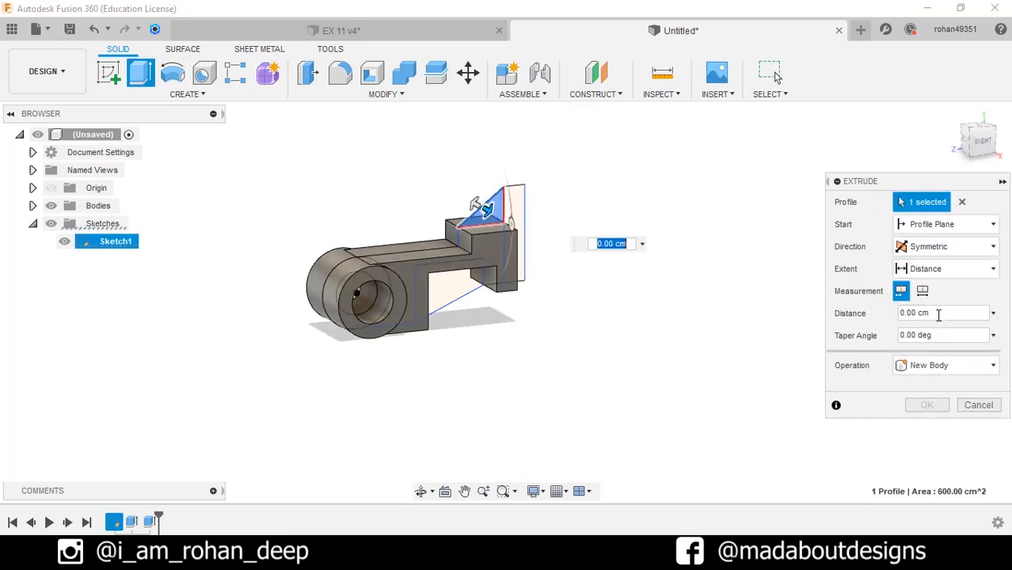
pyautogui.click(939, 314)
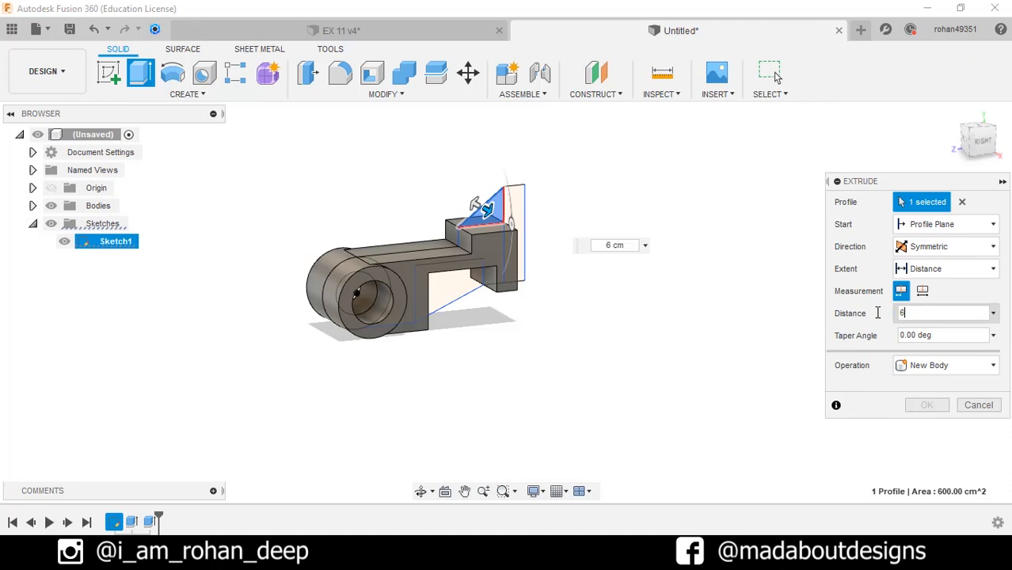
pyautogui.write('6')
pyautogui.press('Return')
# Extrude the tall end plate profile symmetrically, 46 cm to each side, joined to the bracket.
pyautogui.rightClick(877, 312)
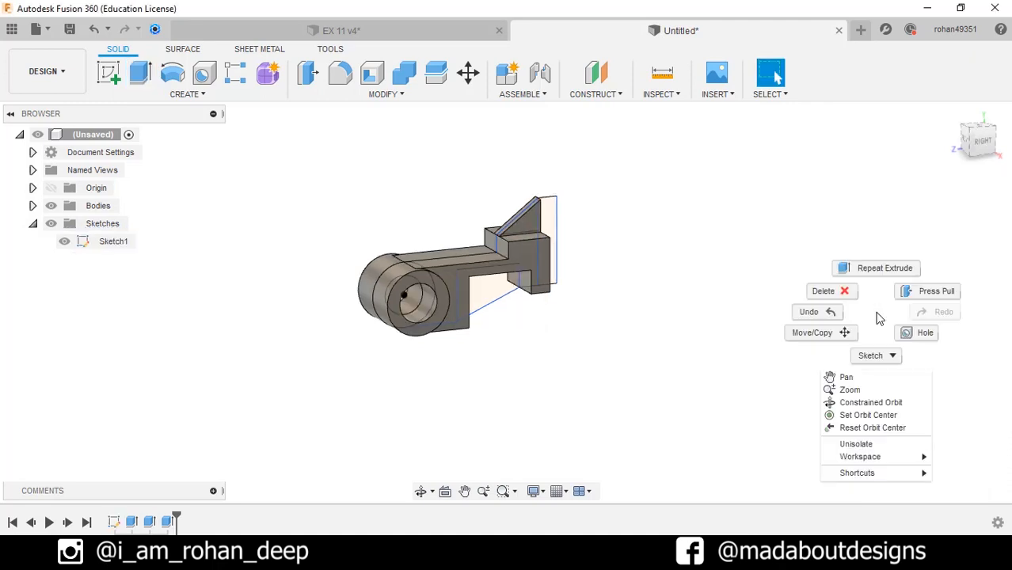
pyautogui.click(872, 269)
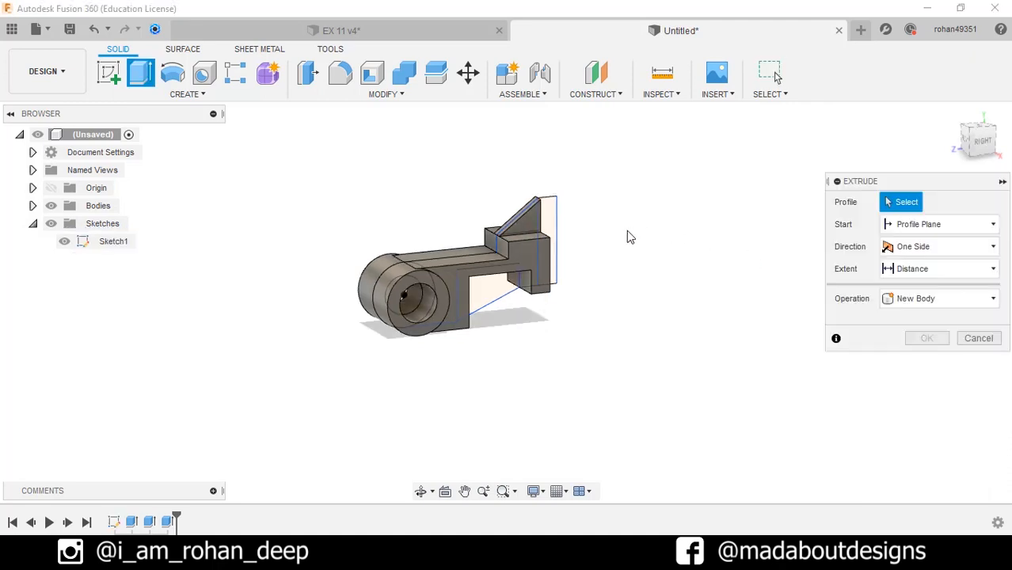
pyautogui.keyDown('shift'); pyautogui.moveTo(487, 325); pyautogui.dragTo(482, 316, button='middle'); pyautogui.keyUp('shift')
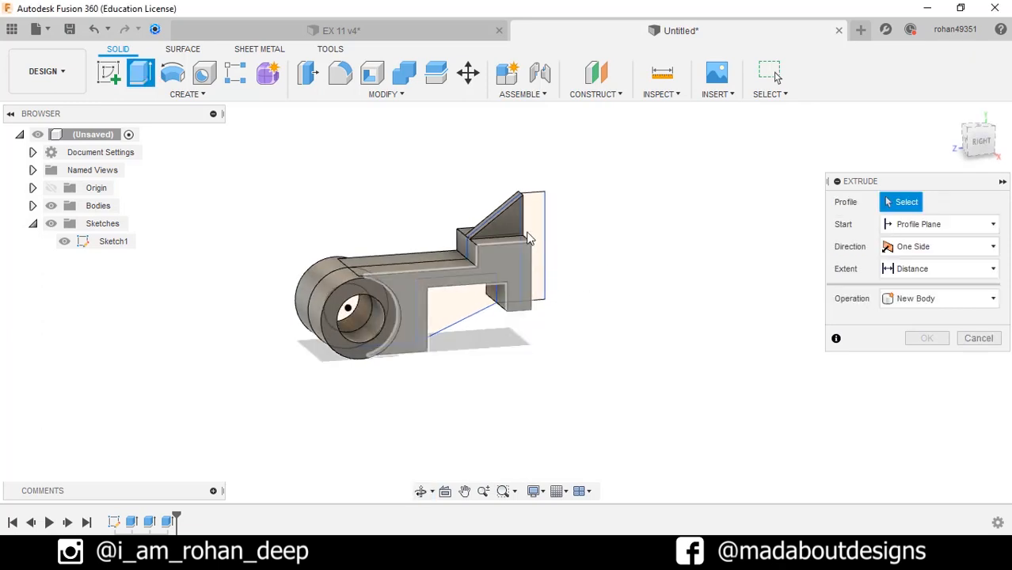
pyautogui.click(533, 221)
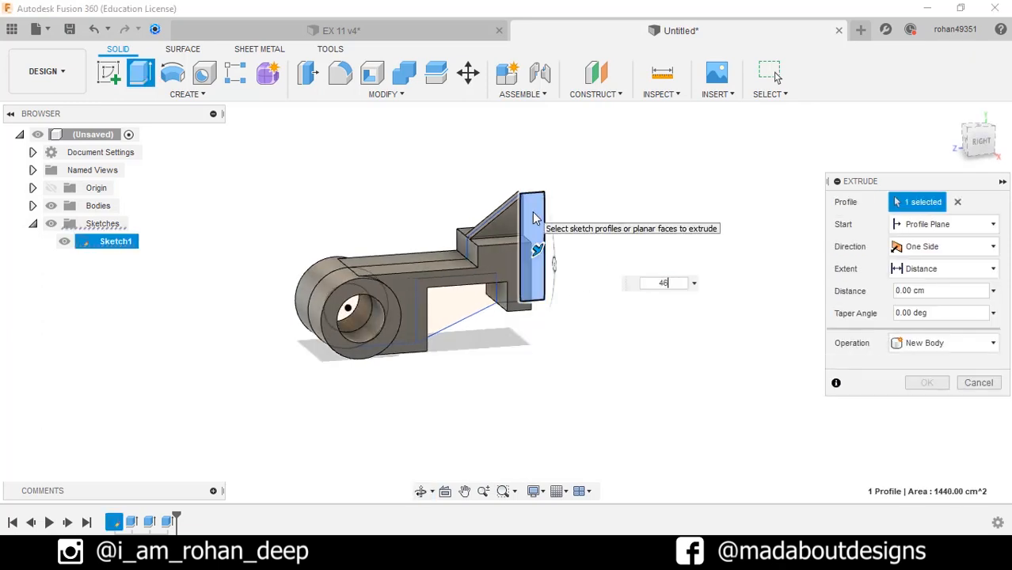
pyautogui.write('46')
pyautogui.press('Return')
pyautogui.click(950, 247)
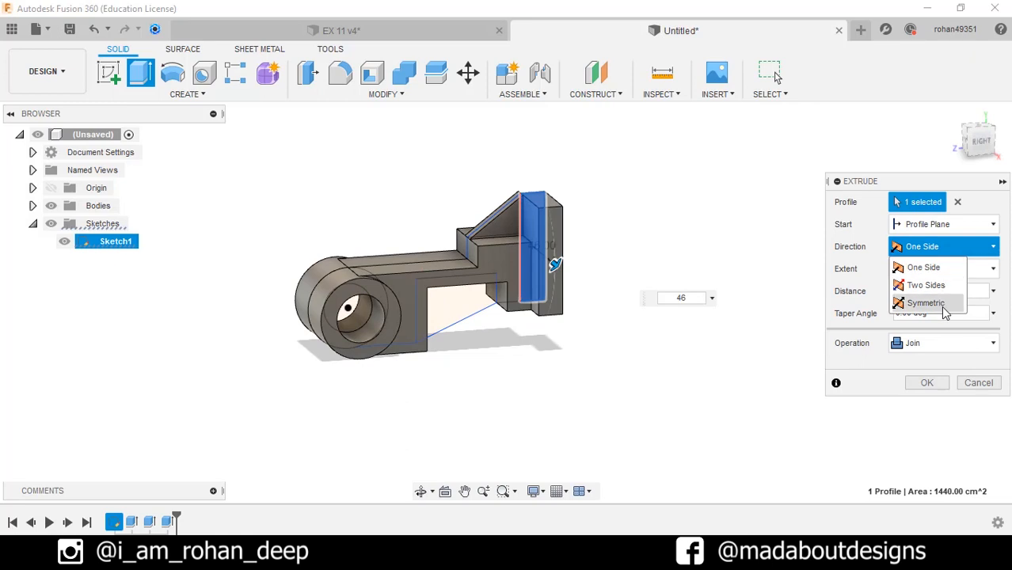
pyautogui.click(926, 303)
pyautogui.click(939, 407)
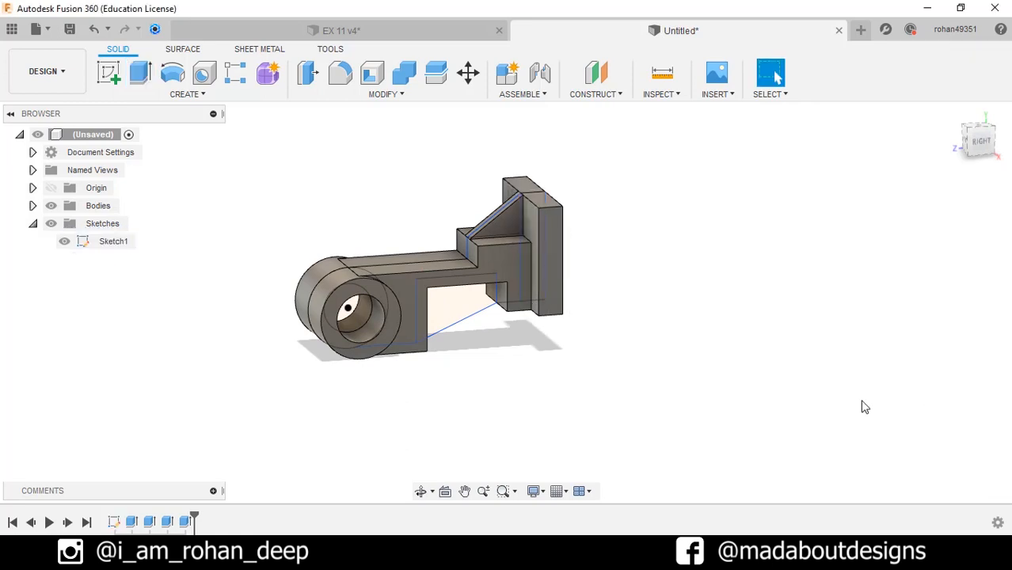
# Extrude the lower rib profile beneath the arm symmetrically, 10 cm to each side, joined to the bracket, and hide Sketch1.
pyautogui.rightClick(833, 375)
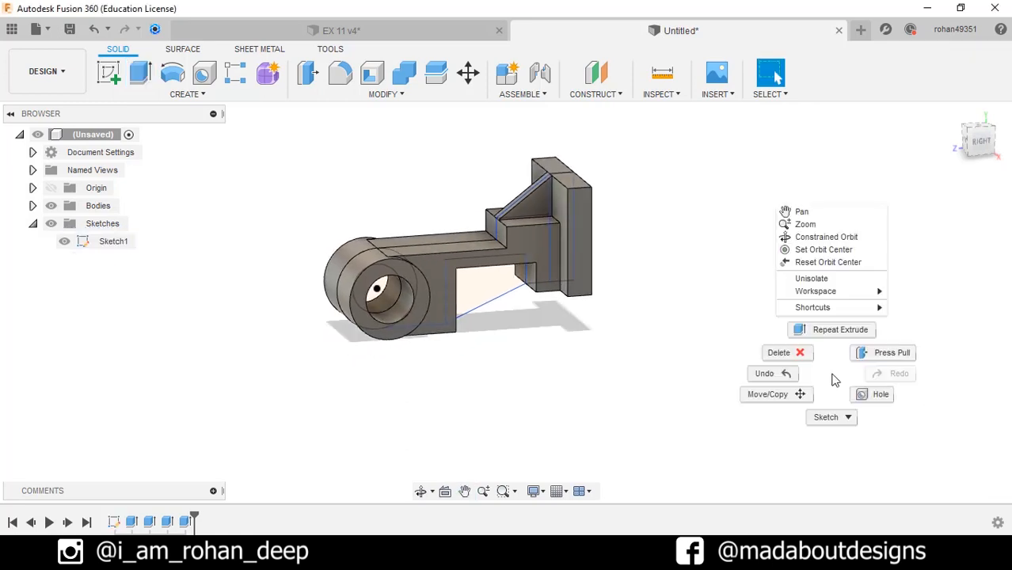
pyautogui.click(838, 330)
pyautogui.click(471, 289)
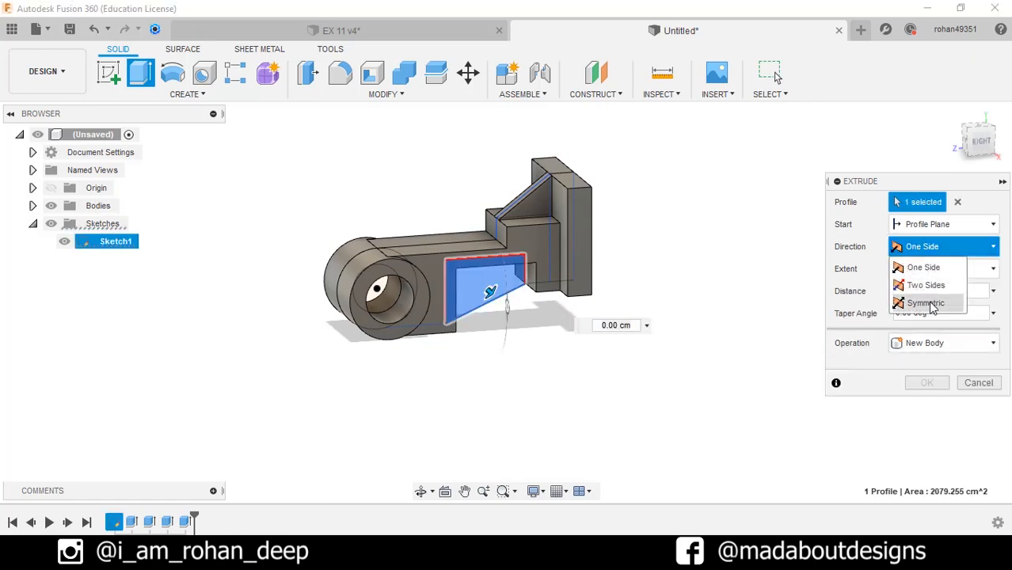
pyautogui.click(928, 303)
pyautogui.write('10')
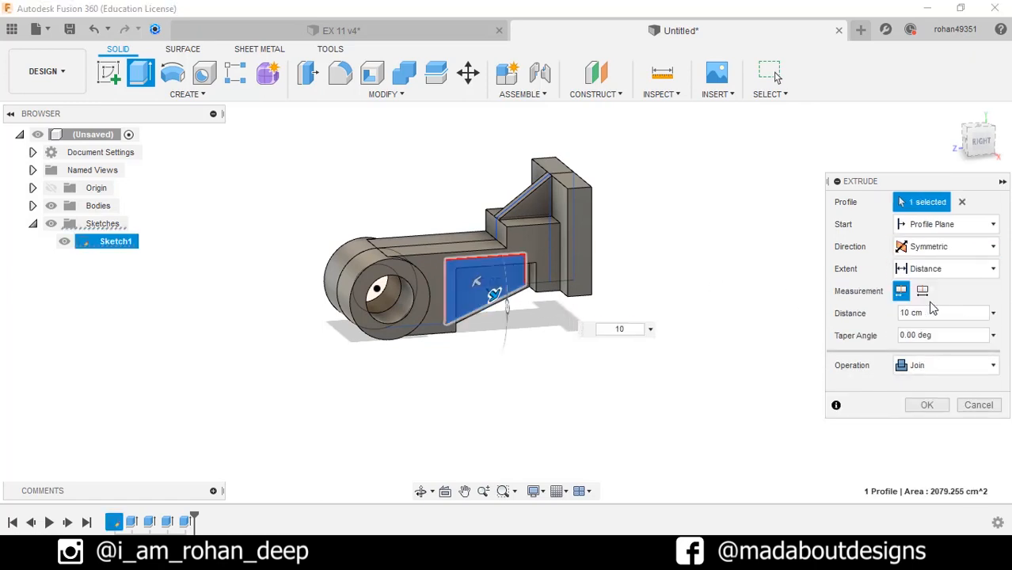
pyautogui.press('Return')
pyautogui.keyDown('shift'); pyautogui.moveTo(855, 293); pyautogui.dragTo(788, 267, button='middle'); pyautogui.keyUp('shift')
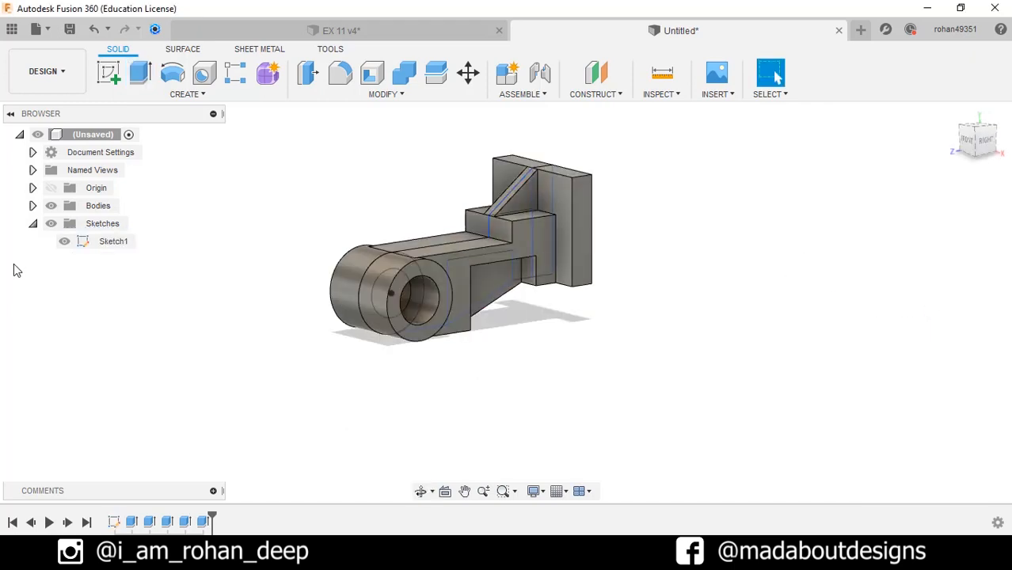
pyautogui.click(66, 241)
pyautogui.keyDown('shift'); pyautogui.moveTo(264, 253); pyautogui.dragTo(275, 260, button='middle'); pyautogui.keyUp('shift')
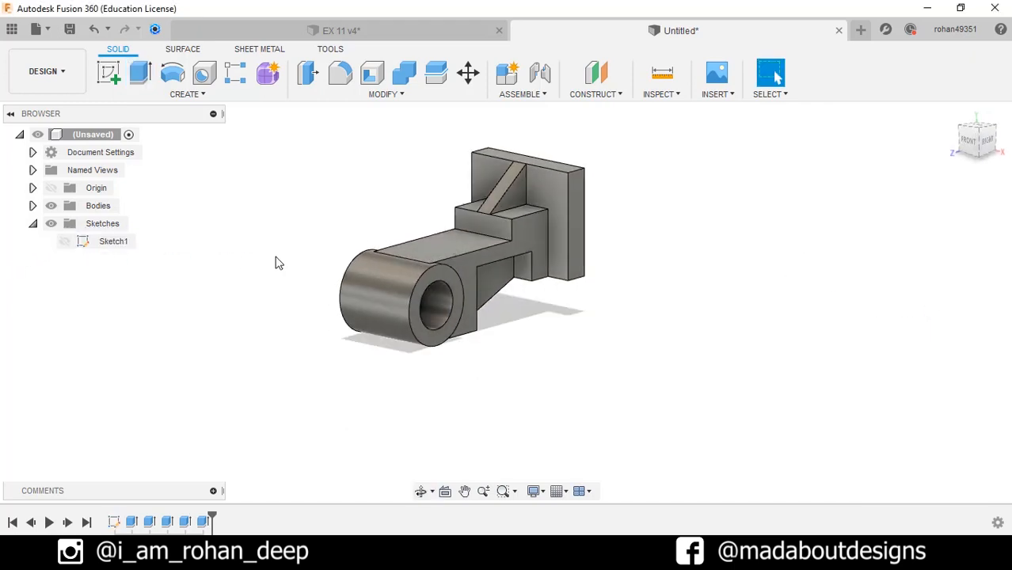
# Fillet the two upper corner edges of the end plate with a 20 cm radius.
pyautogui.click(340, 73)
pyautogui.scroll(3, 525, 173)
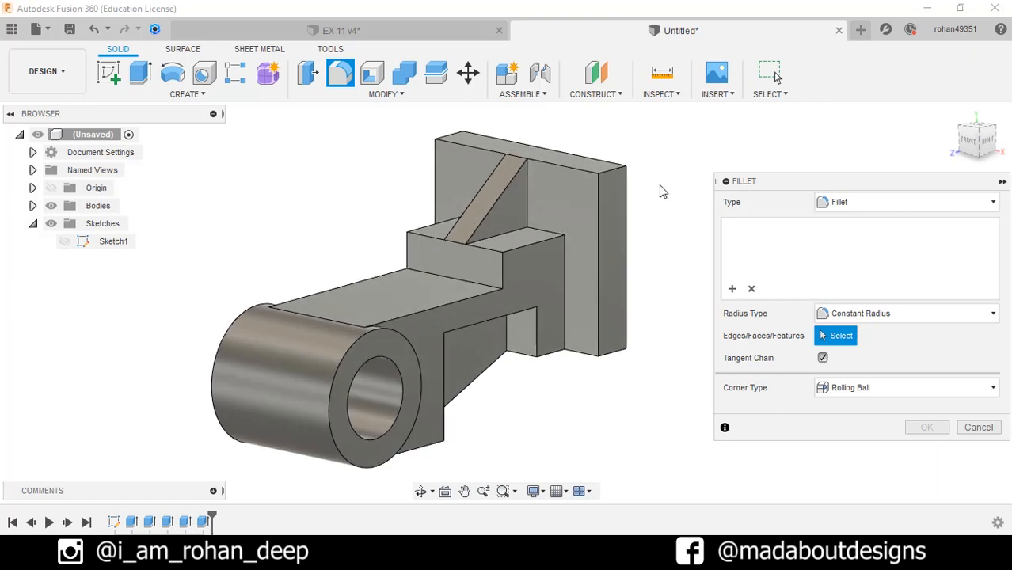
pyautogui.click(613, 167)
pyautogui.keyDown('shift'); pyautogui.moveTo(581, 258); pyautogui.dragTo(650, 248, button='middle'); pyautogui.keyUp('shift')
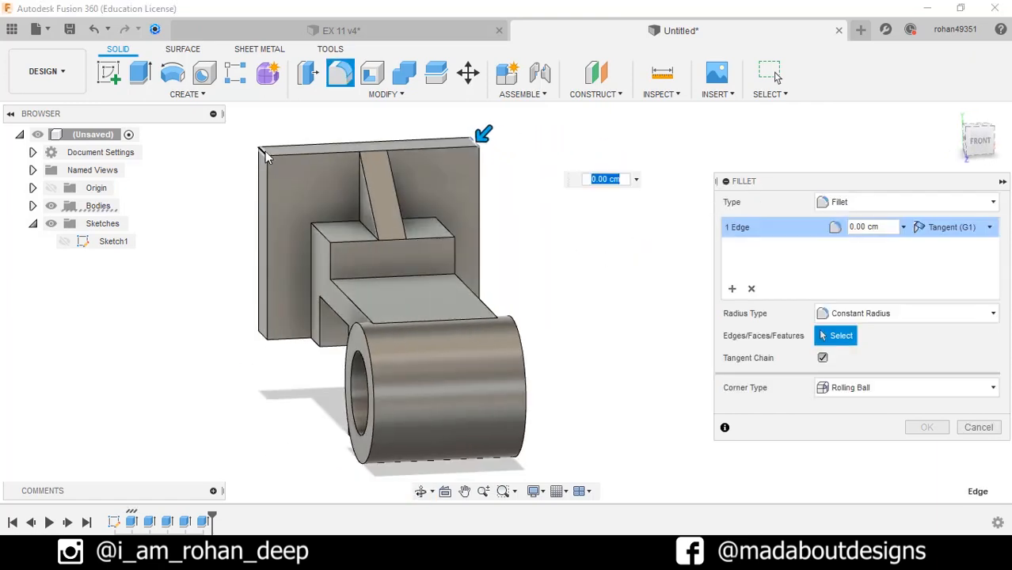
pyautogui.click(265, 151)
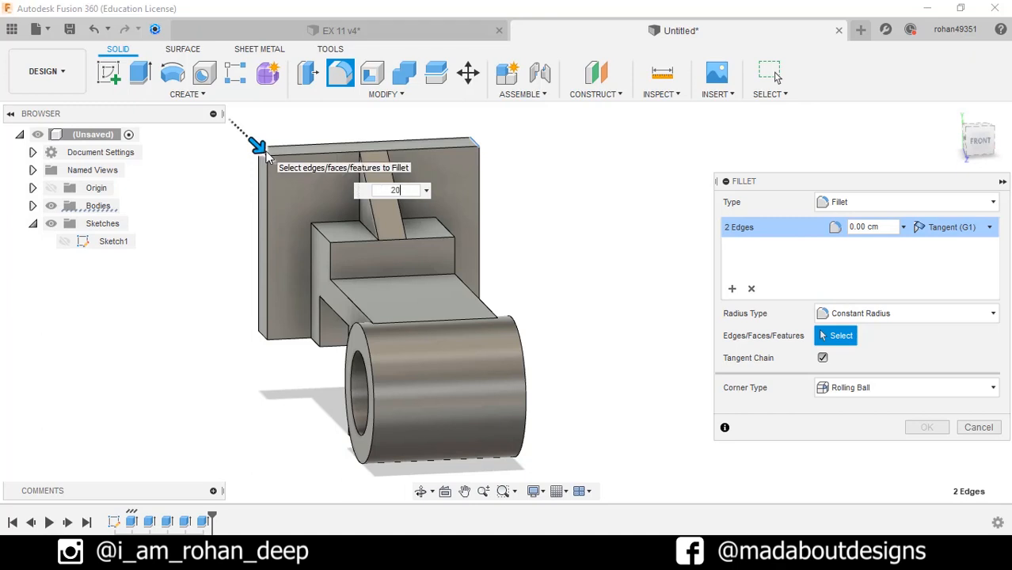
pyautogui.press('Return')
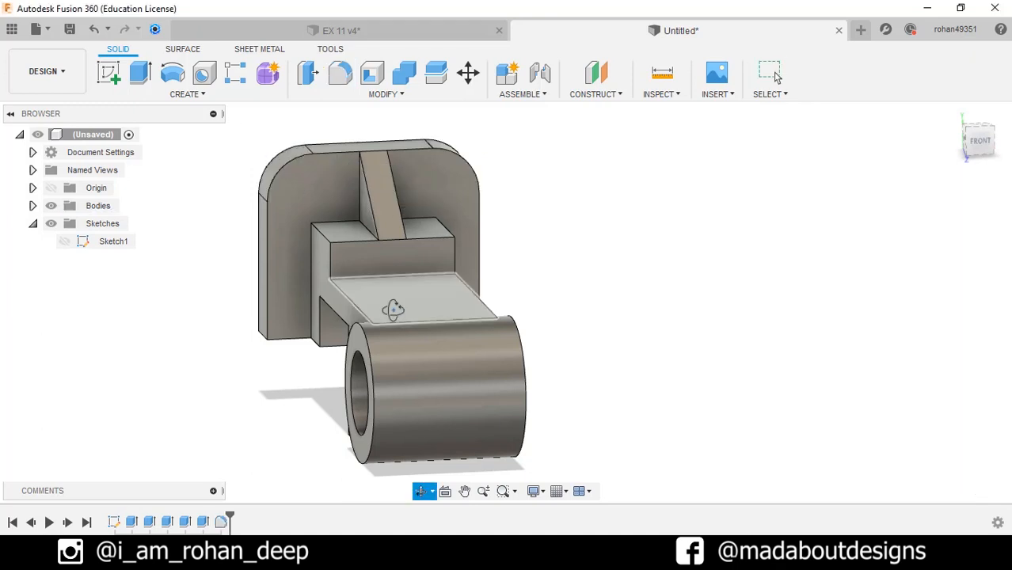
# Start a new sketch on the flat top face of the arm.
pyautogui.keyDown('shift'); pyautogui.moveTo(395, 310); pyautogui.dragTo(331, 349, button='middle'); pyautogui.keyUp('shift')
pyautogui.scroll(-2, 331, 347)
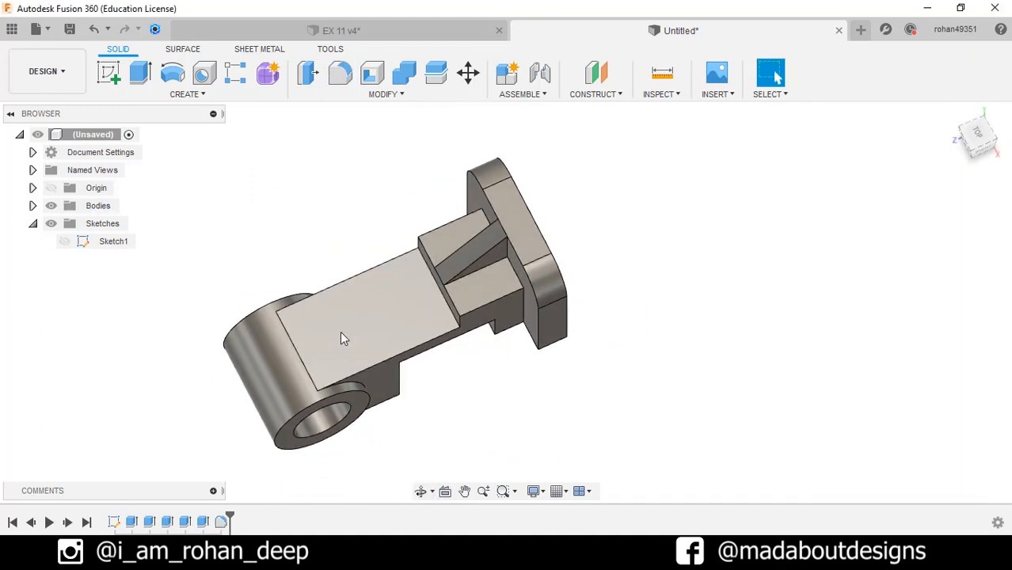
pyautogui.click(340, 329)
pyautogui.click(109, 77)
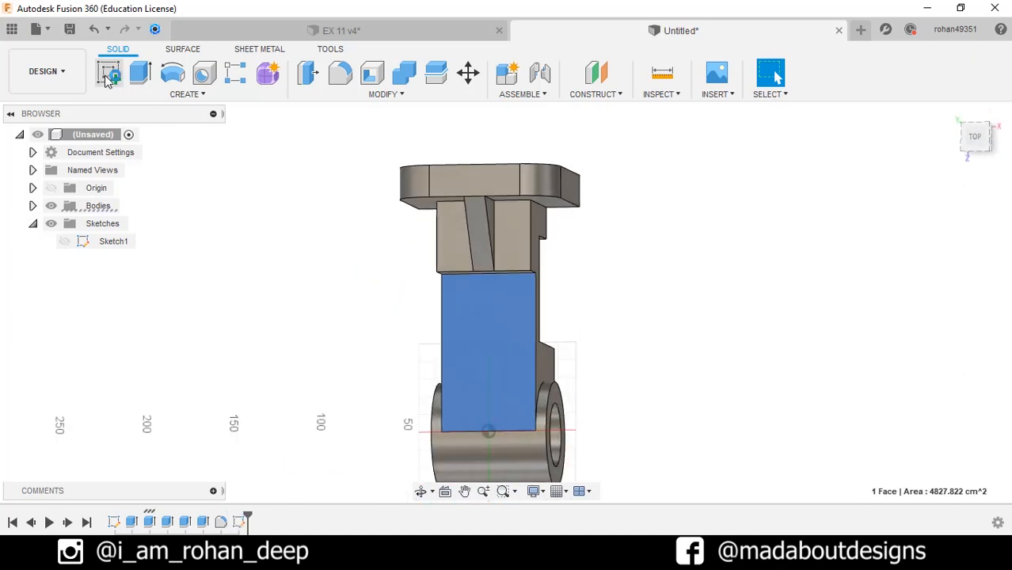
pyautogui.moveTo(600, 300); pyautogui.dragTo(578, 244, button='middle')
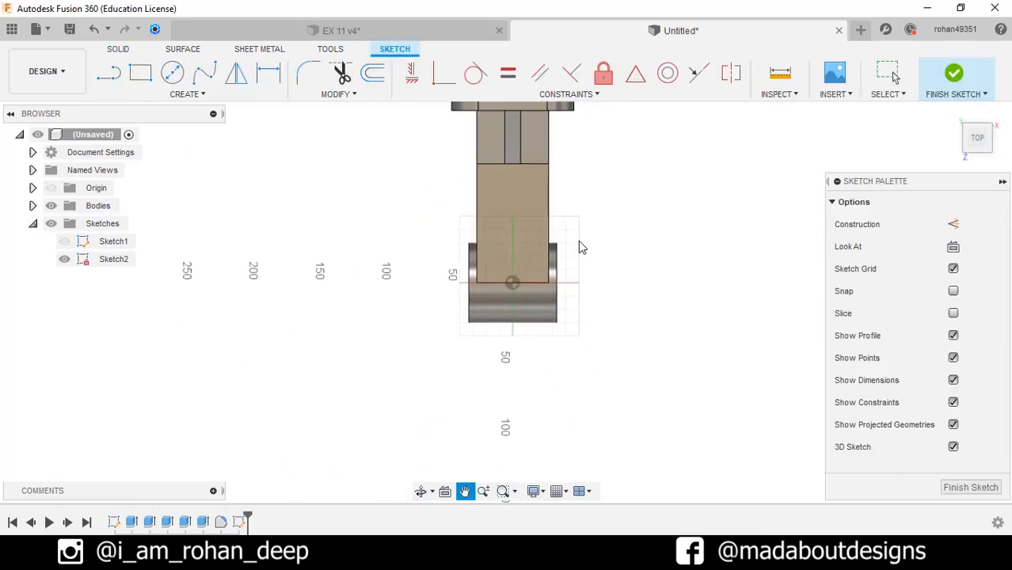
# Draw a narrow center rectangle about 15.7 cm wide over the boss, centred on the vertical sketch axis.
pyautogui.click(151, 76)
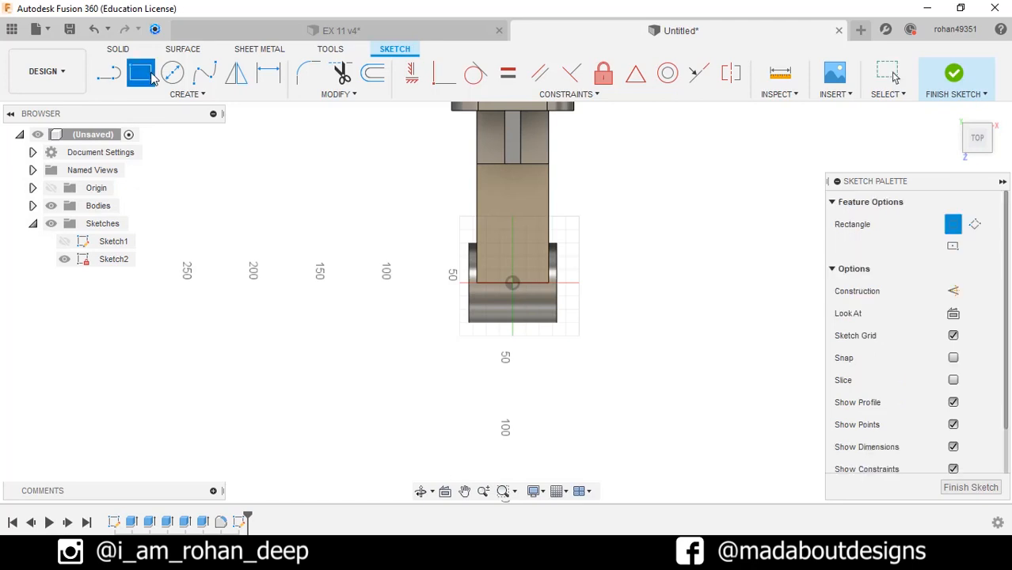
pyautogui.click(954, 248)
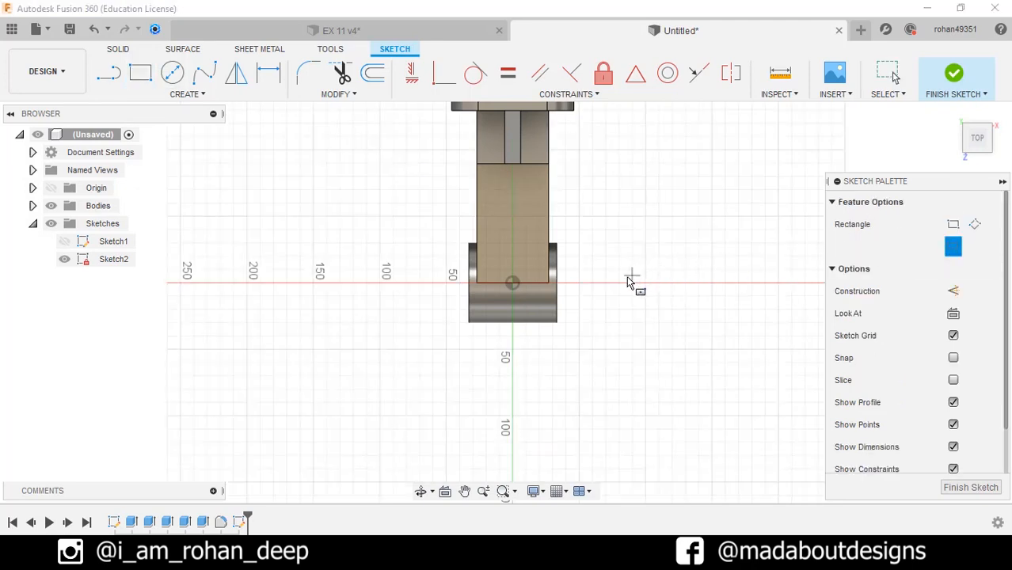
pyautogui.scroll(3, 629, 281)
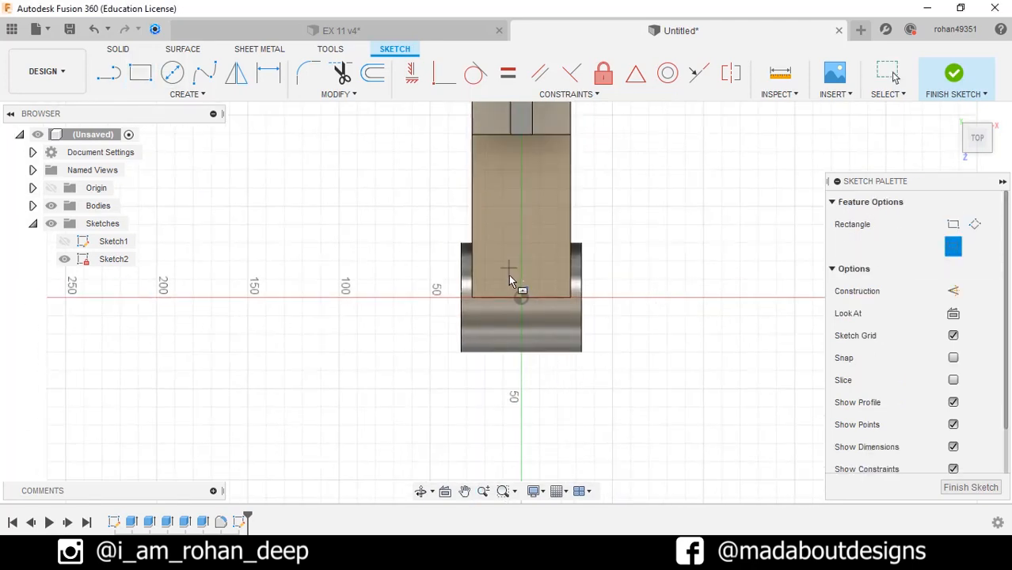
pyautogui.click(521, 328)
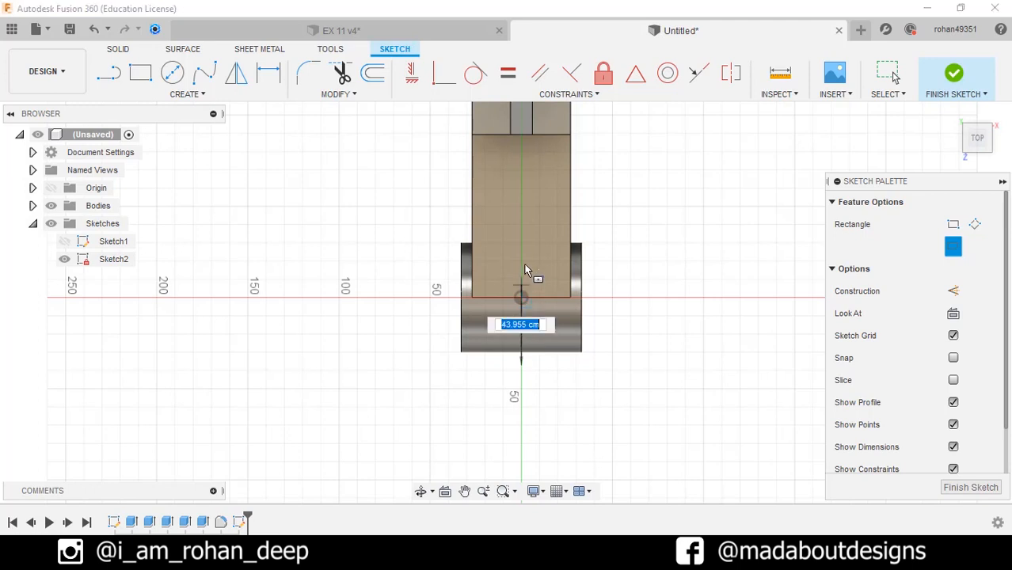
pyautogui.click(536, 234)
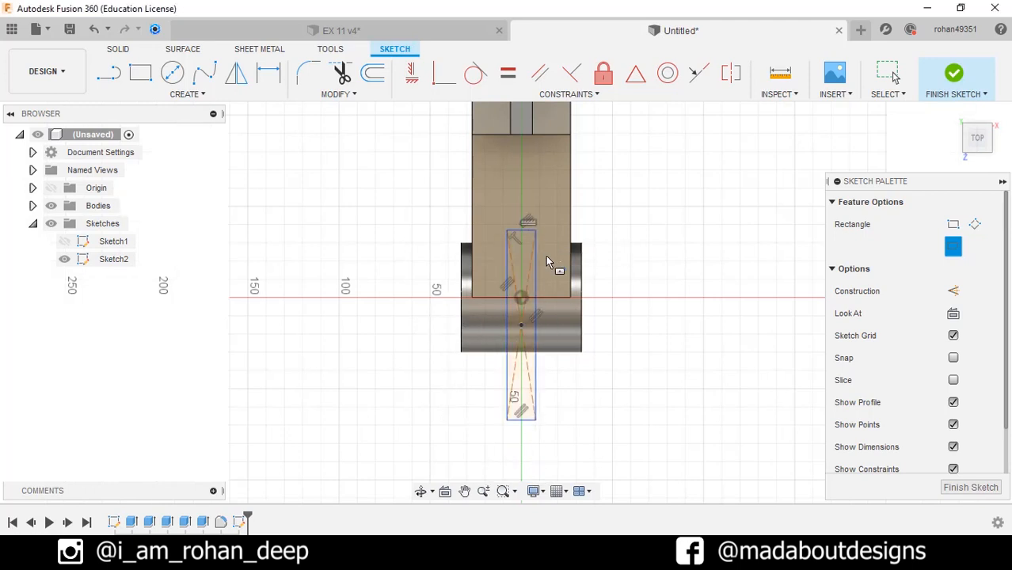
# Dimension the rectangle's width and set it to 10 cm.
pyautogui.scroll(1, 549, 285)
pyautogui.click(184, 93)
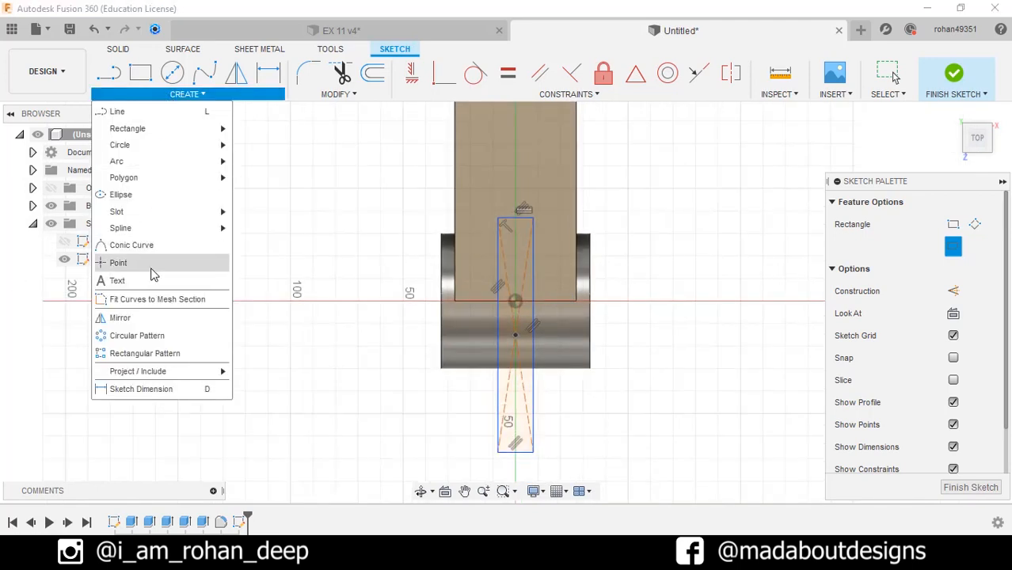
pyautogui.click(141, 388)
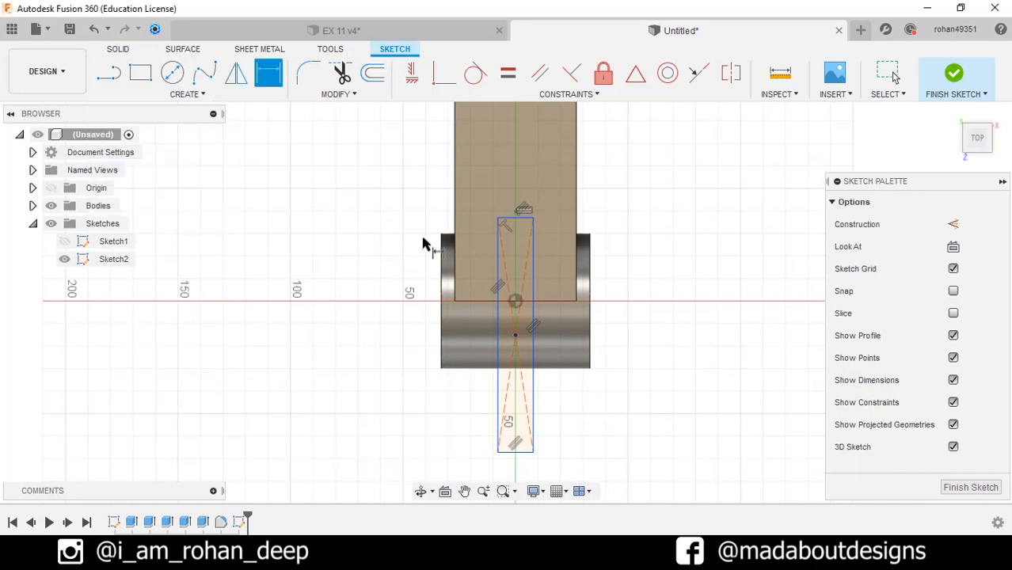
pyautogui.click(514, 220)
pyautogui.click(516, 196)
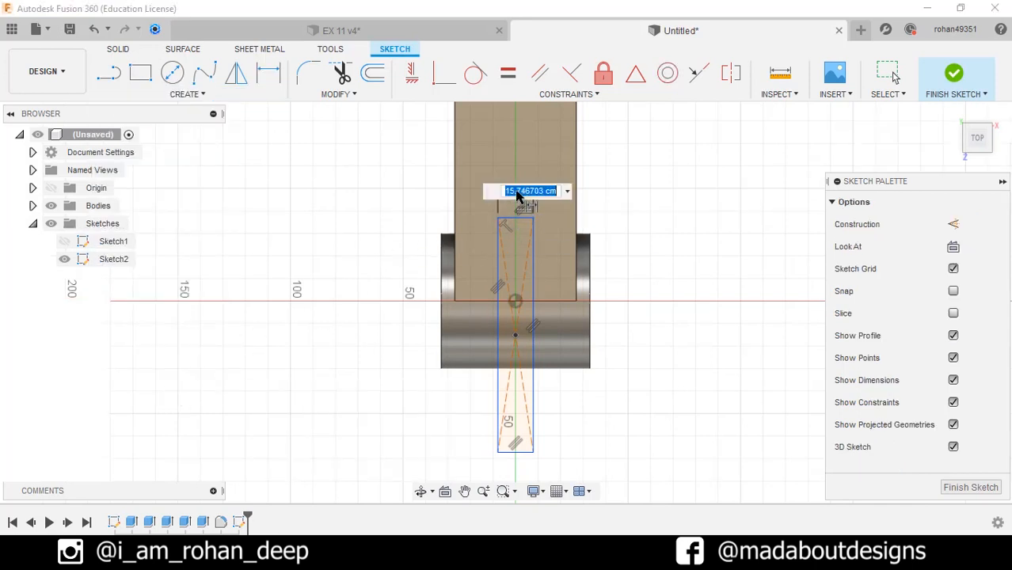
pyautogui.write('10')
pyautogui.press('Return')
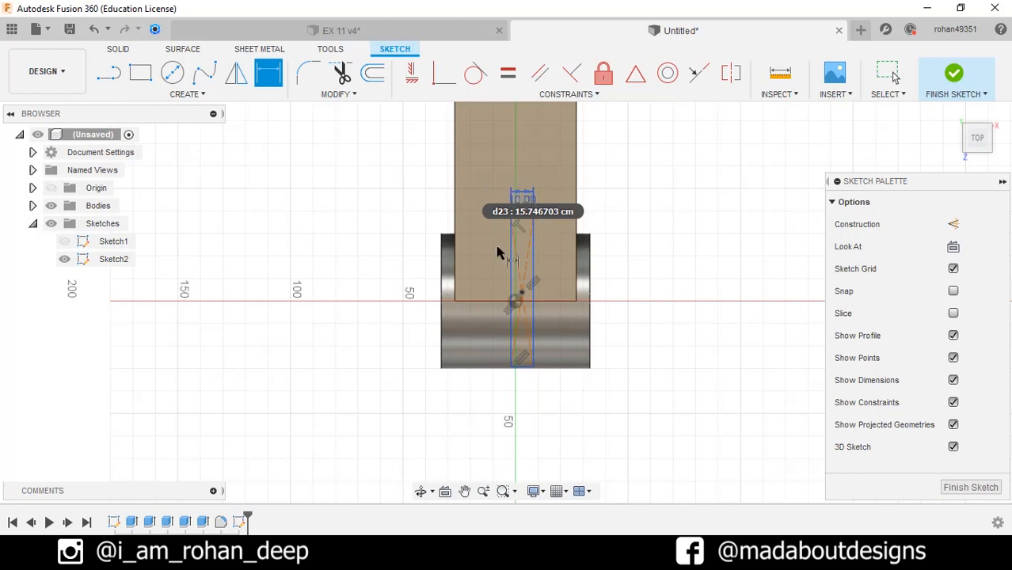
# Dimension the distance from the boss's left end to the rectangle's near side as 28 cm.
pyautogui.scroll(1, 566, 329)
pyautogui.scroll(1, 565, 327)
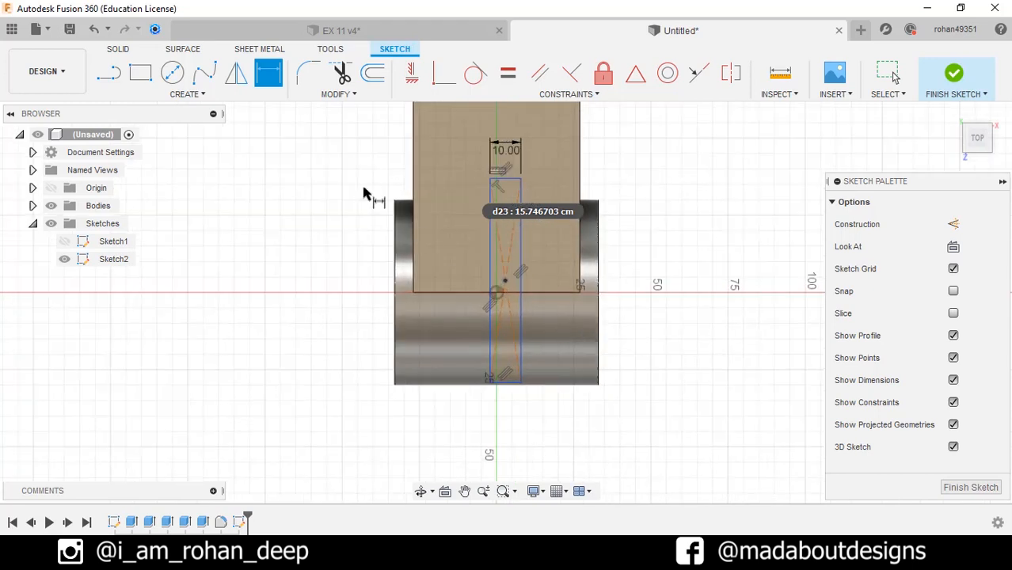
pyautogui.click(395, 290)
pyautogui.moveTo(439, 384); pyautogui.dragTo(440, 315, button='middle')
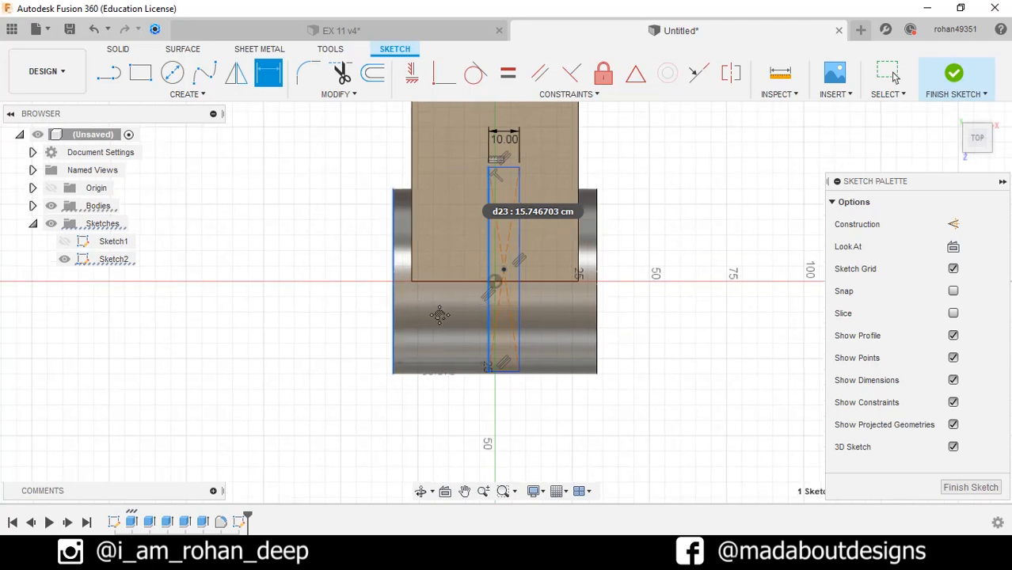
pyautogui.click(444, 356)
pyautogui.write('2')
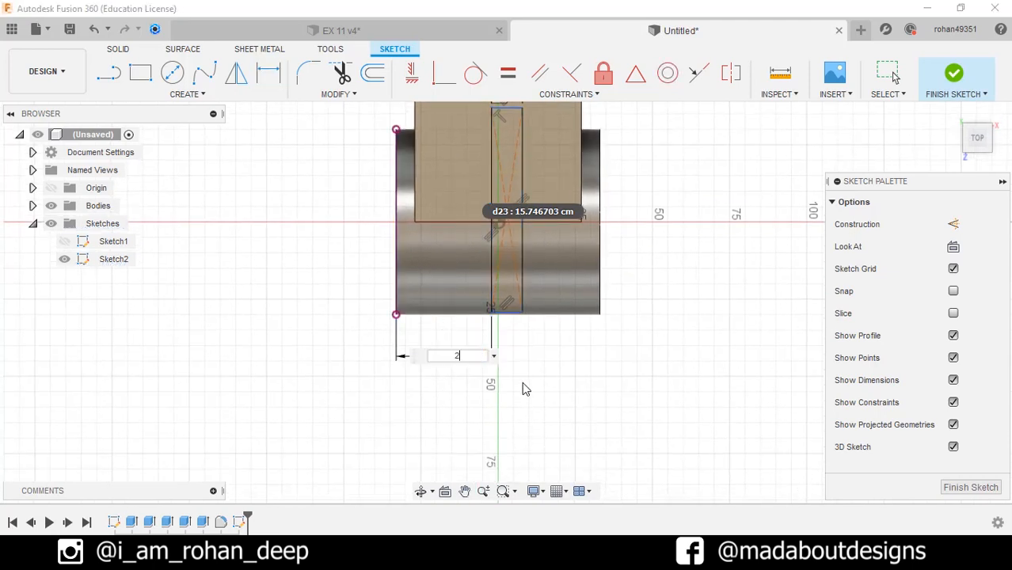
pyautogui.write('8')
pyautogui.press('Return')
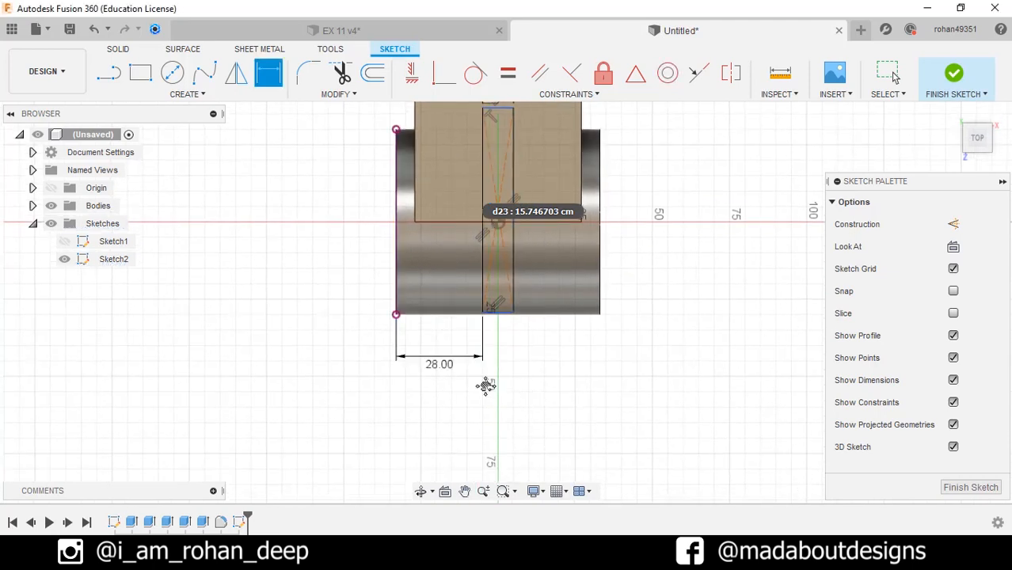
# Add a driven dimension from the rectangle to the boss's right end and finish the sketch.
pyautogui.moveTo(528, 288); pyautogui.dragTo(500, 306, button='middle')
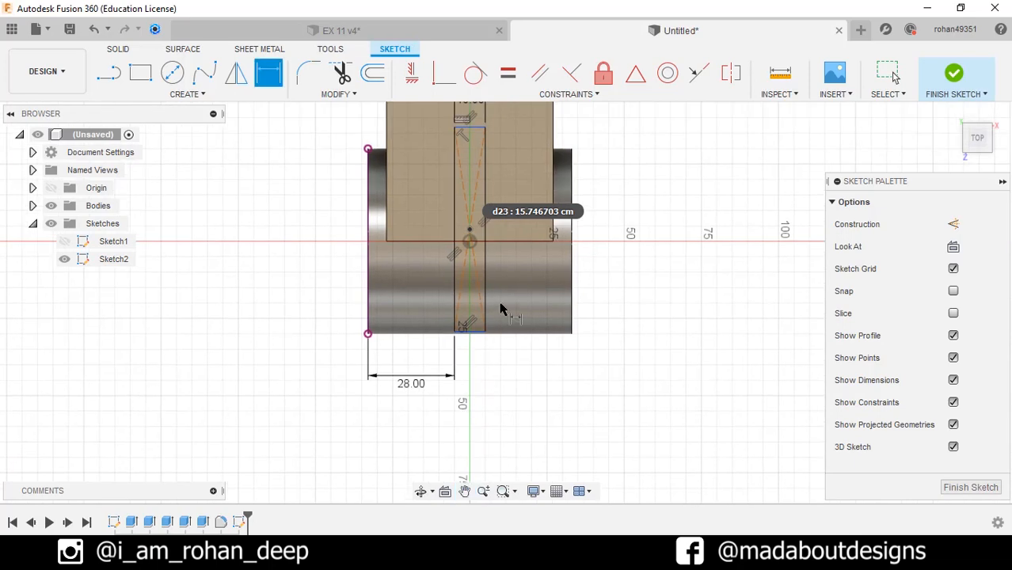
pyautogui.click(534, 379)
pyautogui.scroll(-2, 529, 364)
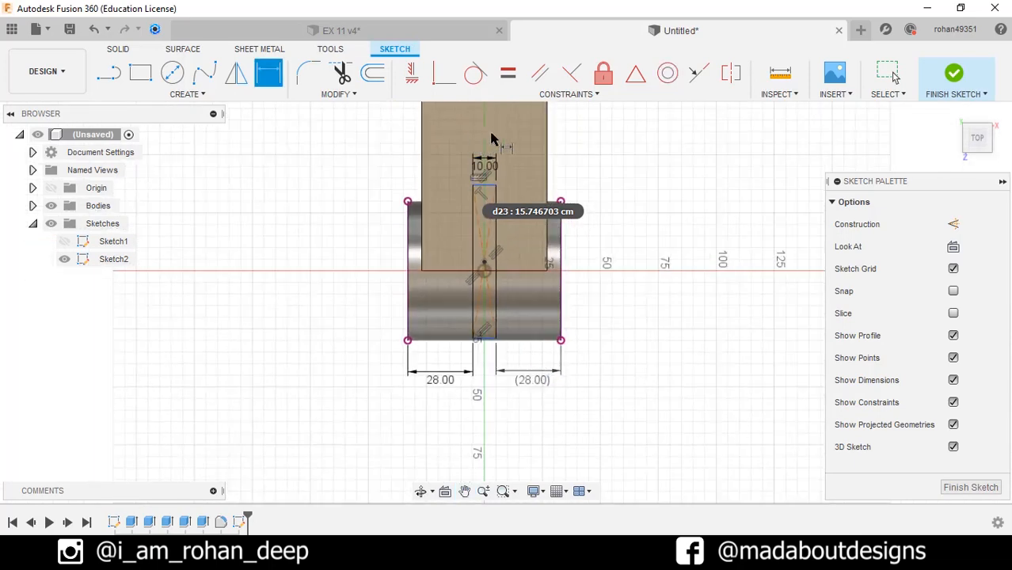
pyautogui.click(954, 80)
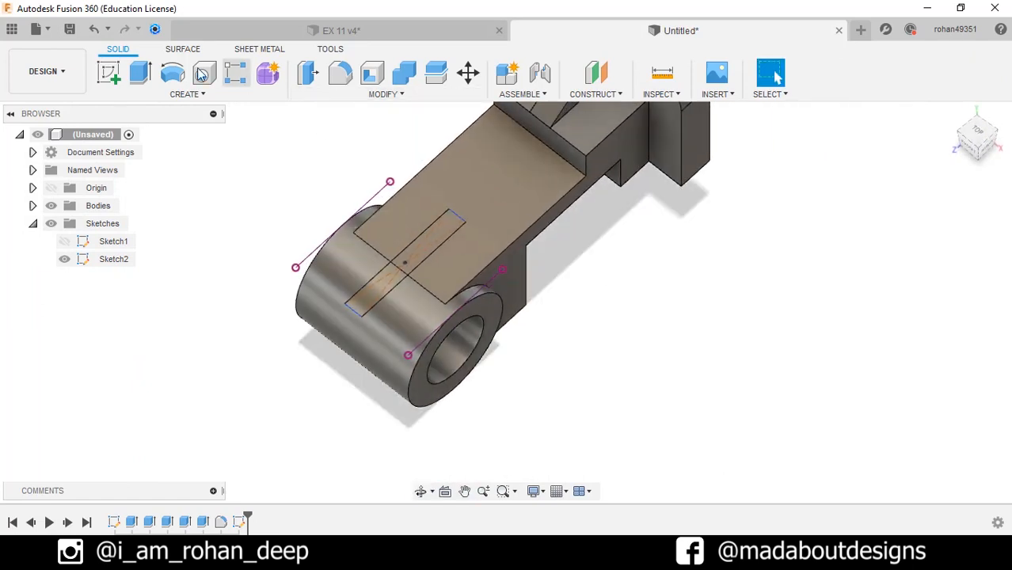
# Extrude both profiles of the narrow rectangle downward as a cut with the extent set to All.
pyautogui.click(152, 74)
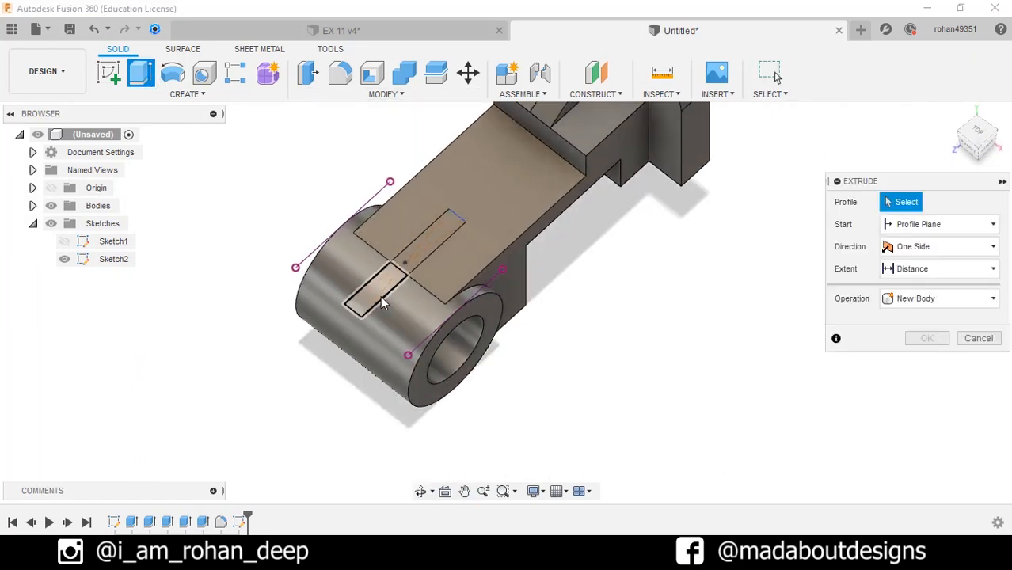
pyautogui.click(380, 295)
pyautogui.click(421, 245)
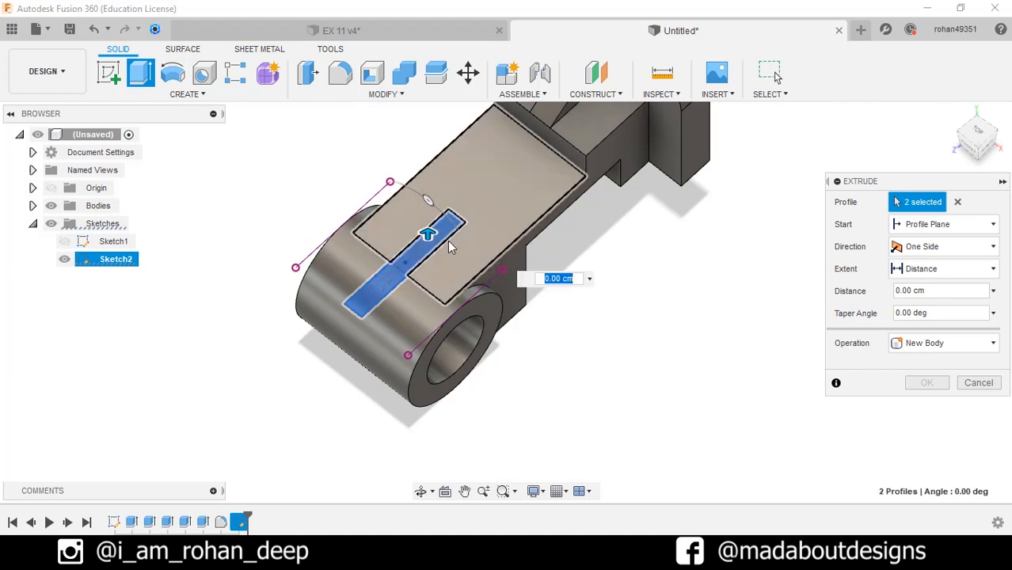
pyautogui.moveTo(426, 256); pyautogui.dragTo(428, 274)
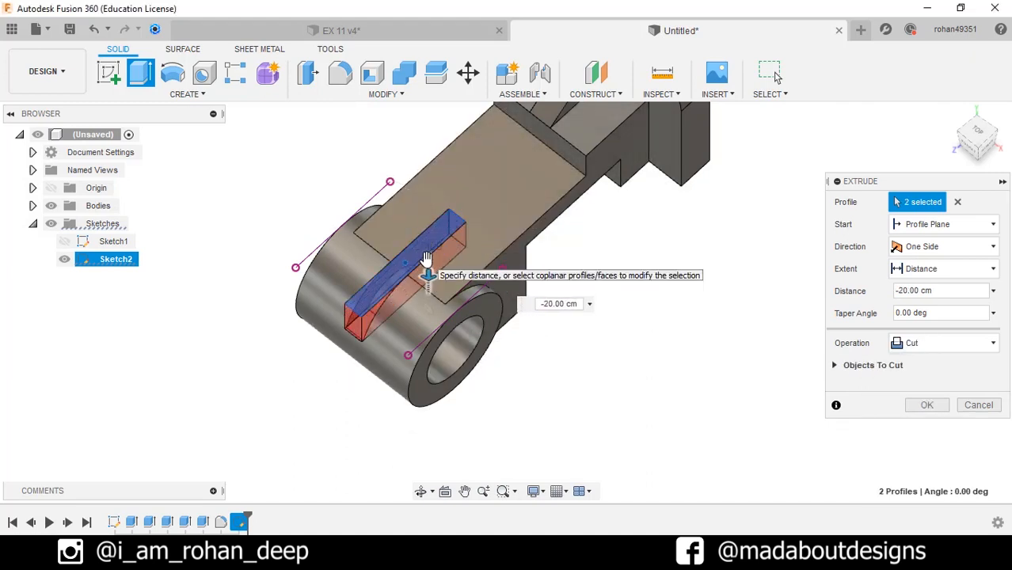
pyautogui.click(959, 345)
pyautogui.click(948, 383)
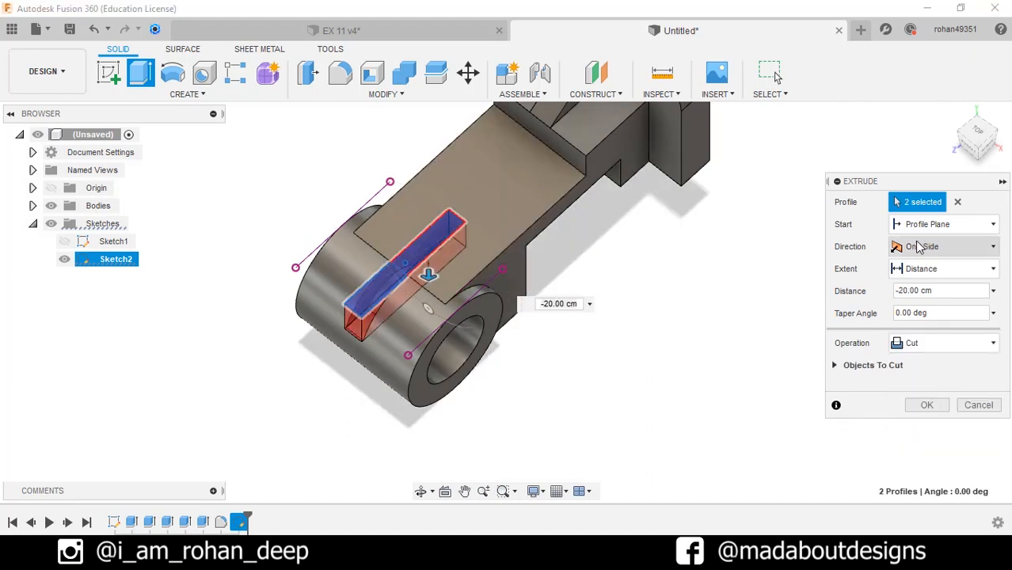
pyautogui.click(914, 271)
pyautogui.click(918, 325)
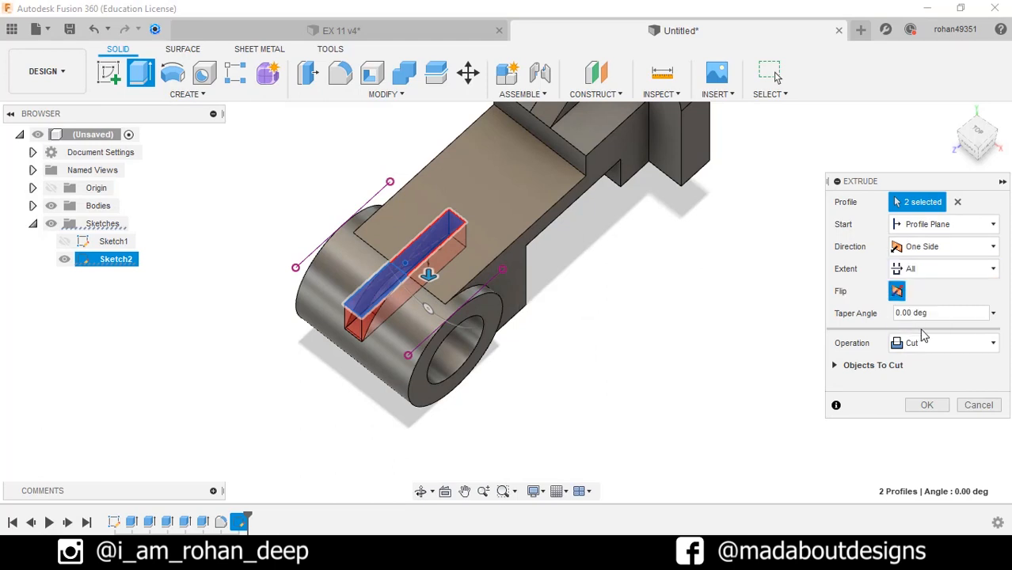
pyautogui.keyDown('shift'); pyautogui.moveTo(654, 421); pyautogui.dragTo(625, 408, button='middle'); pyautogui.keyUp('shift')
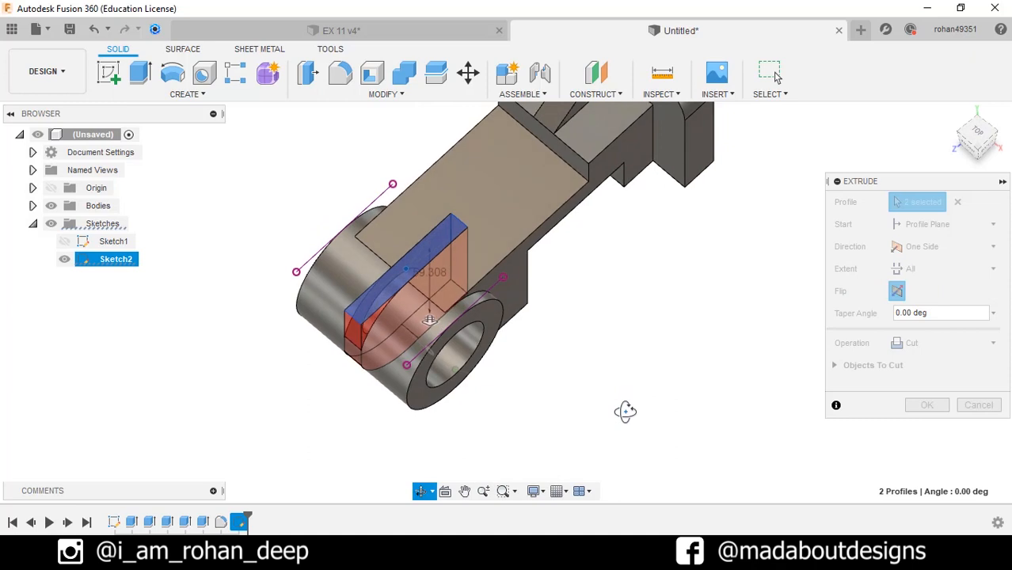
pyautogui.click(927, 427)
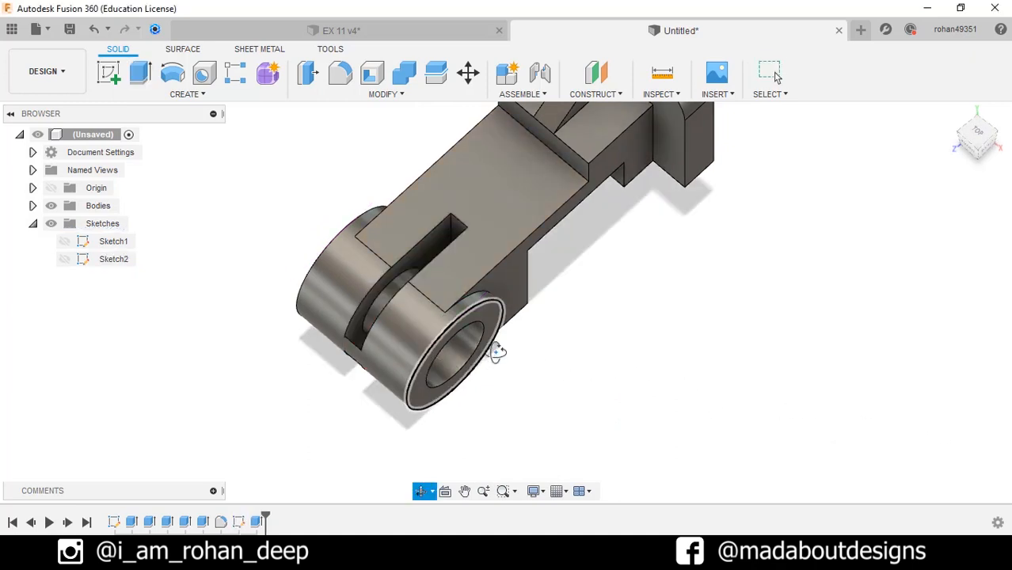
pyautogui.keyDown('shift'); pyautogui.moveTo(490, 350); pyautogui.dragTo(428, 344, button='middle'); pyautogui.keyUp('shift')
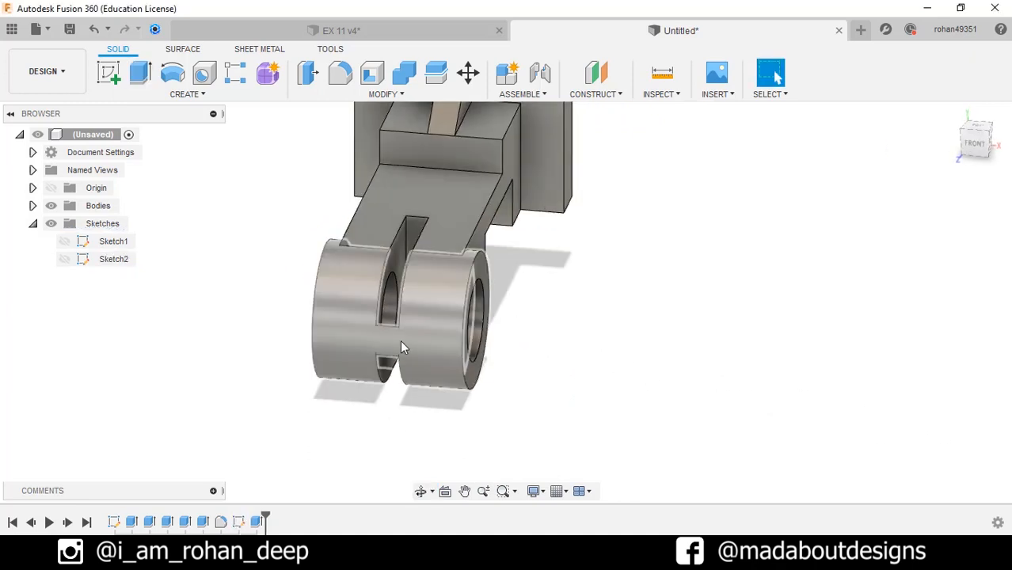
# Edit the slot rectangle's sketch, stretching its front end past the boss to about Z 54 cm, and finish the sketch.
pyautogui.doubleClick(239, 522)
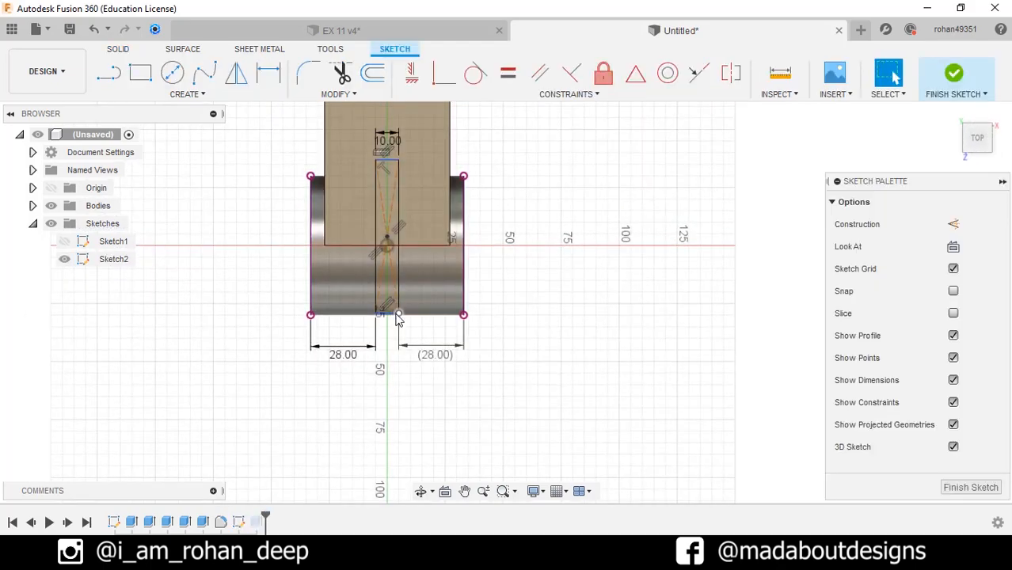
pyautogui.moveTo(398, 314); pyautogui.dragTo(398, 369)
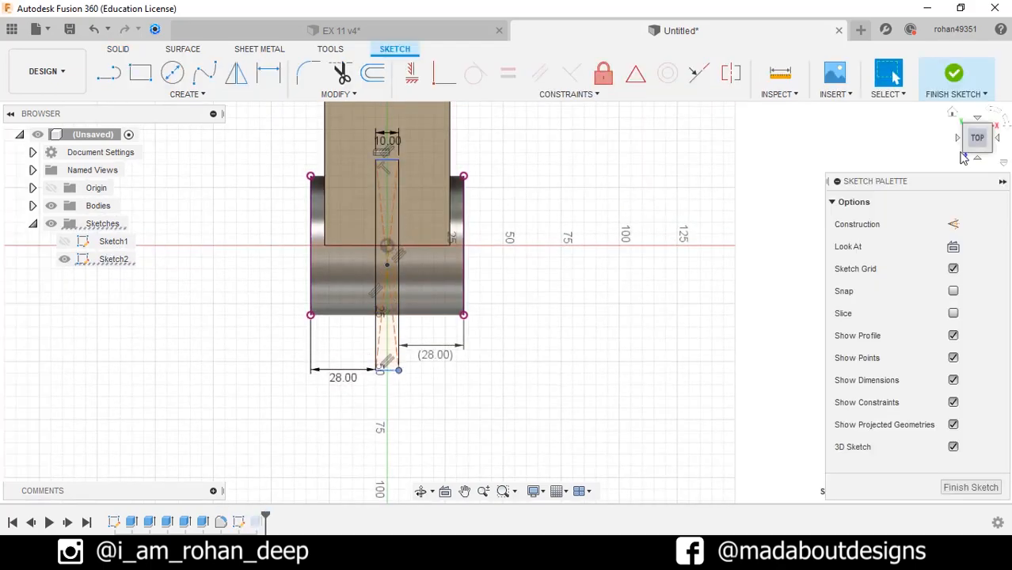
pyautogui.click(954, 77)
pyautogui.moveTo(686, 314)
pyautogui.keyDown('shift'); pyautogui.mouseDown(button='middle')
pyautogui.moveTo(623, 308)
pyautogui.moveTo(591, 375)
pyautogui.mouseUp(button='middle'); pyautogui.keyUp('shift')
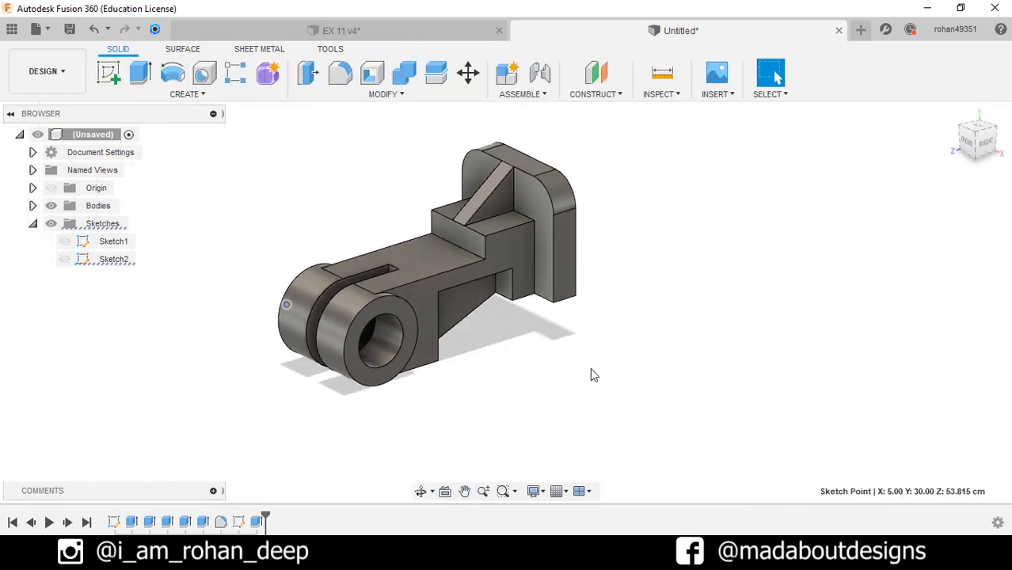
# Start a single hole on the end plate's front face, centred on the rounded upper corner beside the rib.
pyautogui.click(273, 98)
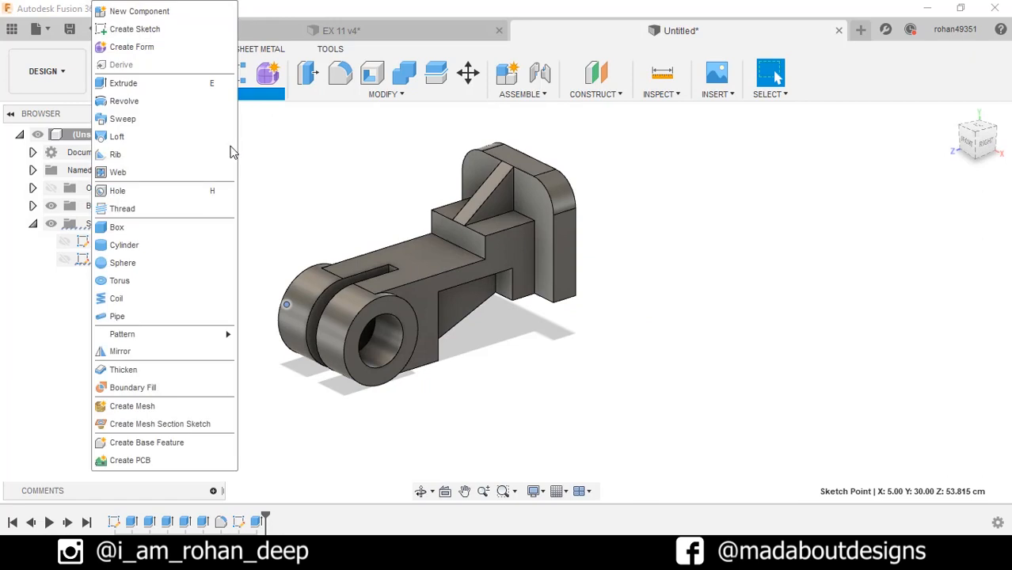
pyautogui.press('Escape')
pyautogui.keyDown('shift'); pyautogui.moveTo(324, 201); pyautogui.dragTo(357, 192, button='middle'); pyautogui.keyUp('shift')
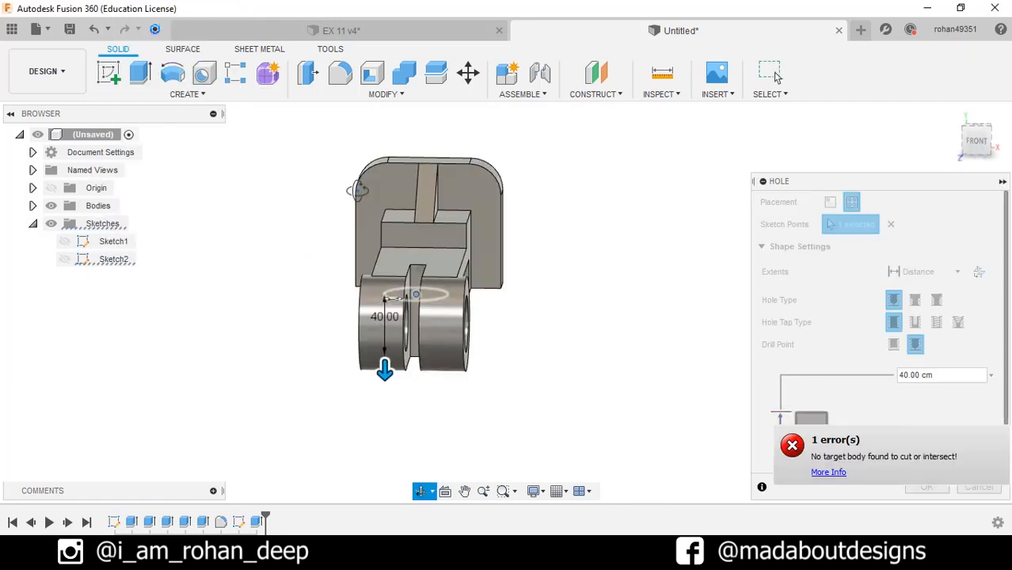
pyautogui.click(891, 225)
pyautogui.scroll(1, 517, 210)
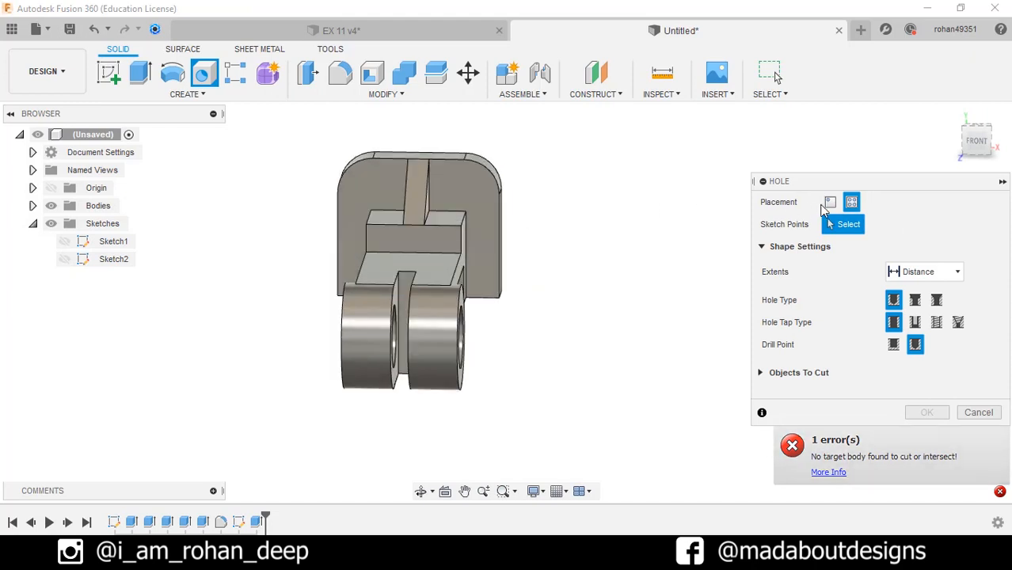
pyautogui.click(829, 203)
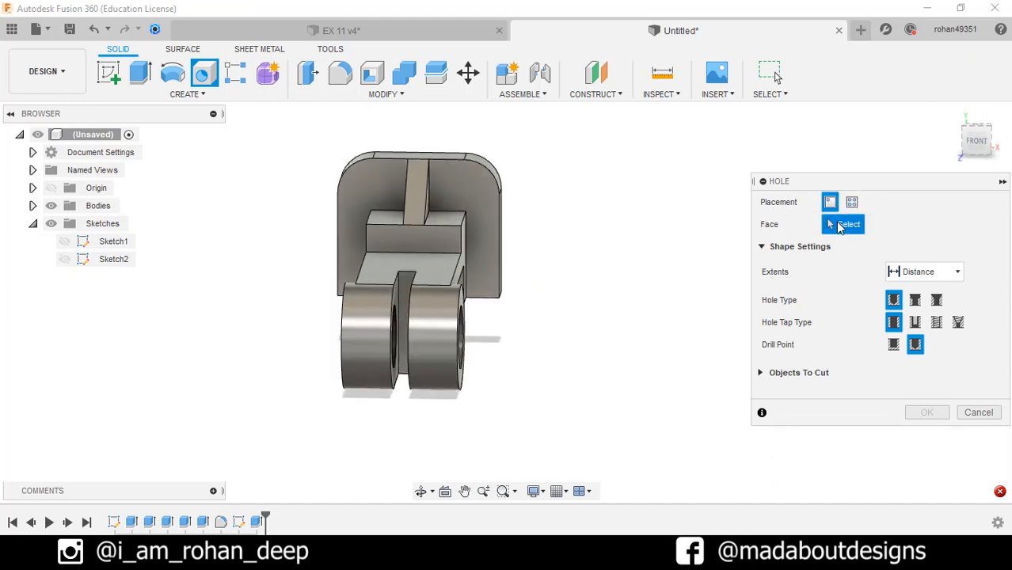
pyautogui.click(455, 194)
pyautogui.scroll(4, 472, 173)
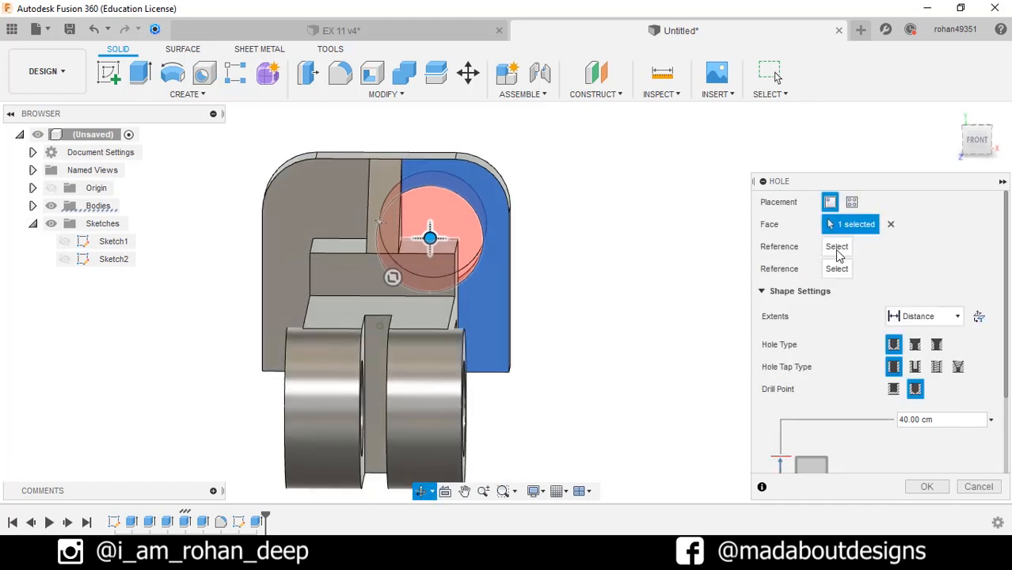
pyautogui.click(492, 181)
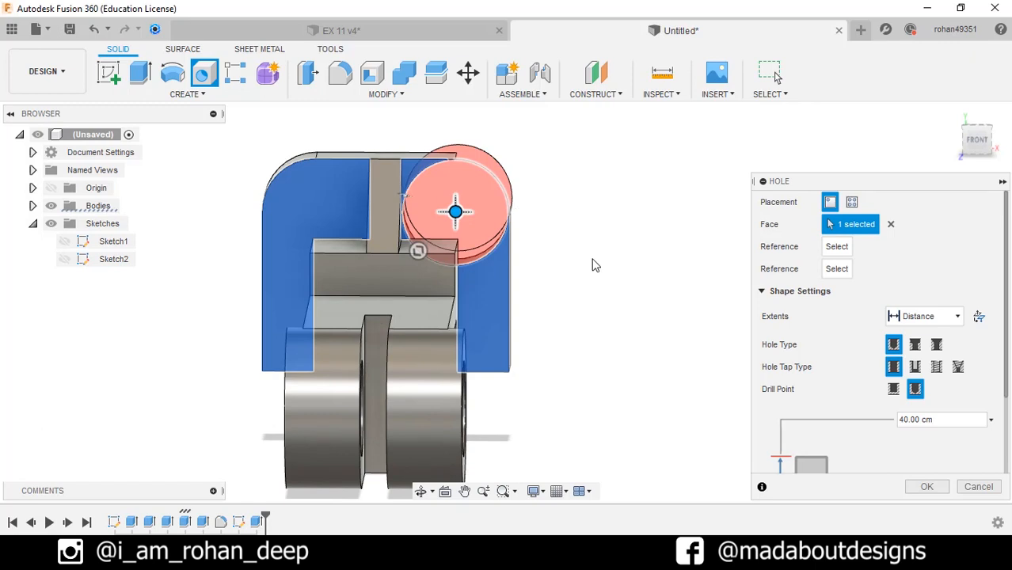
# Set the hole to a flat drill point, extent All and a diameter of 16 cm.
pyautogui.scroll(-2, 823, 342)
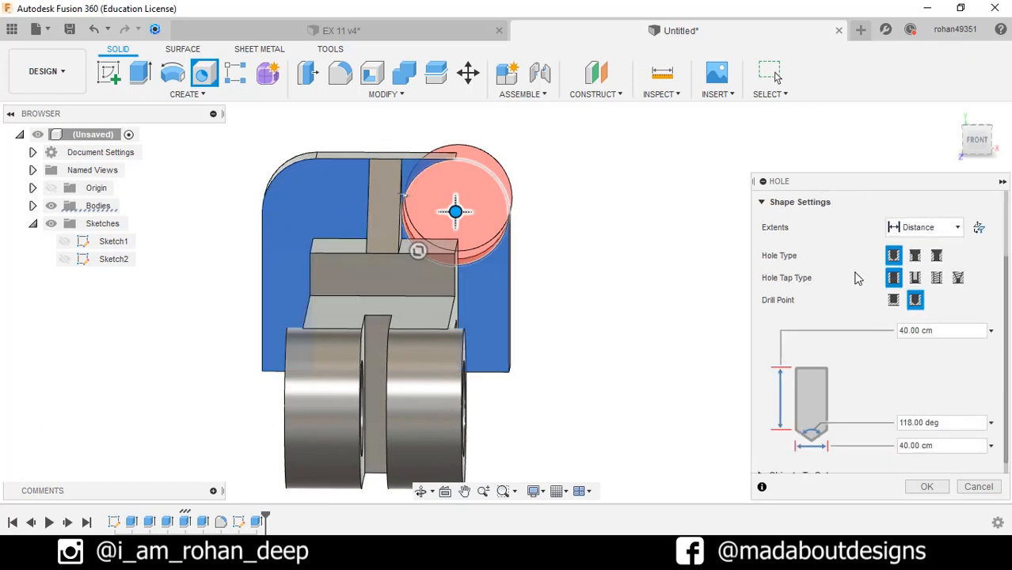
pyautogui.click(895, 301)
pyautogui.scroll(1, 859, 292)
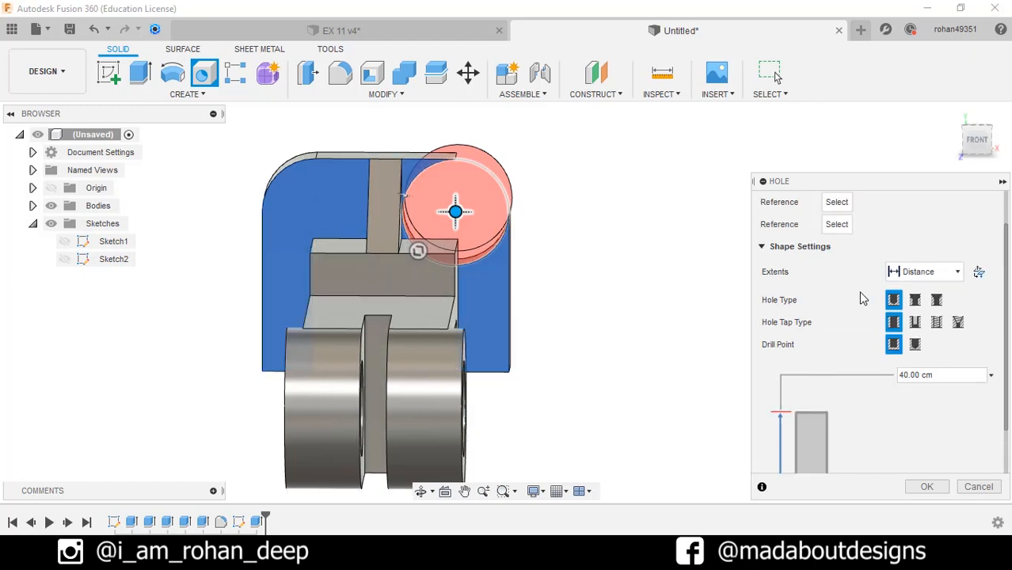
pyautogui.click(943, 273)
pyautogui.click(904, 328)
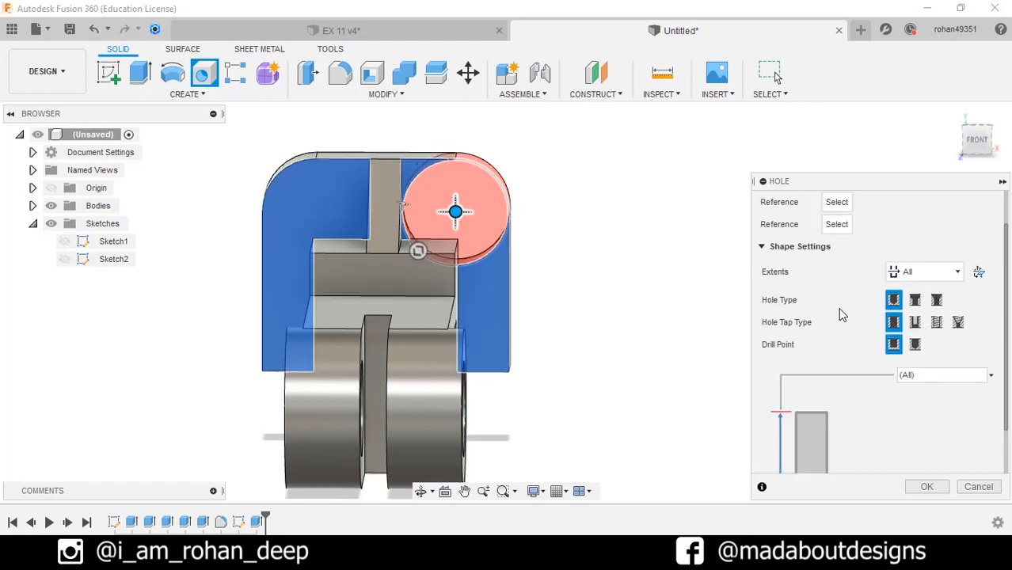
pyautogui.scroll(-2, 831, 309)
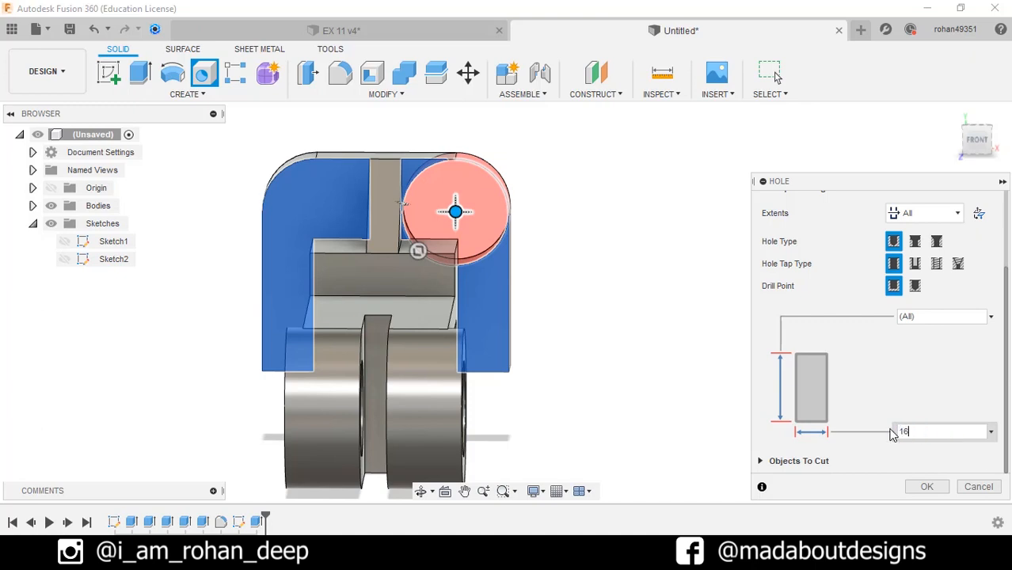
pyautogui.scroll(2, 823, 281)
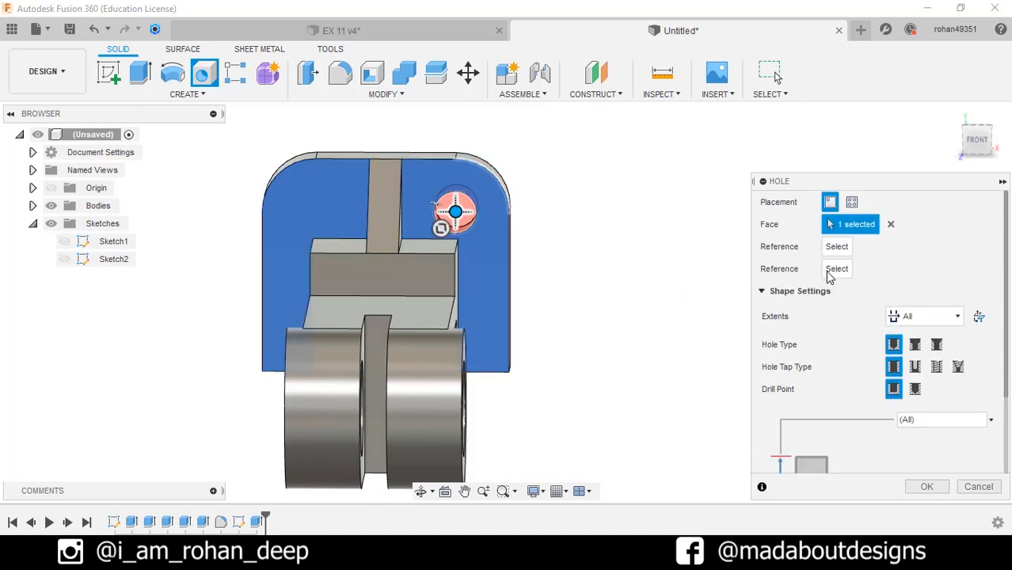
# Locate the hole 20 cm from the end plate's nearer side edge and 20 cm from its top edge, and create it.
pyautogui.scroll(3, 522, 215)
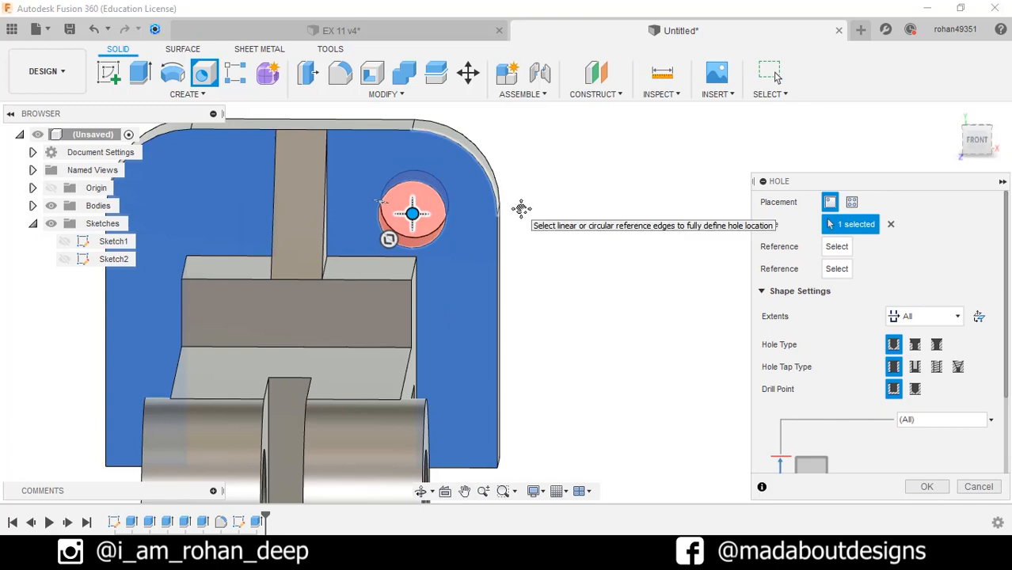
pyautogui.moveTo(522, 209); pyautogui.dragTo(659, 244, button='middle')
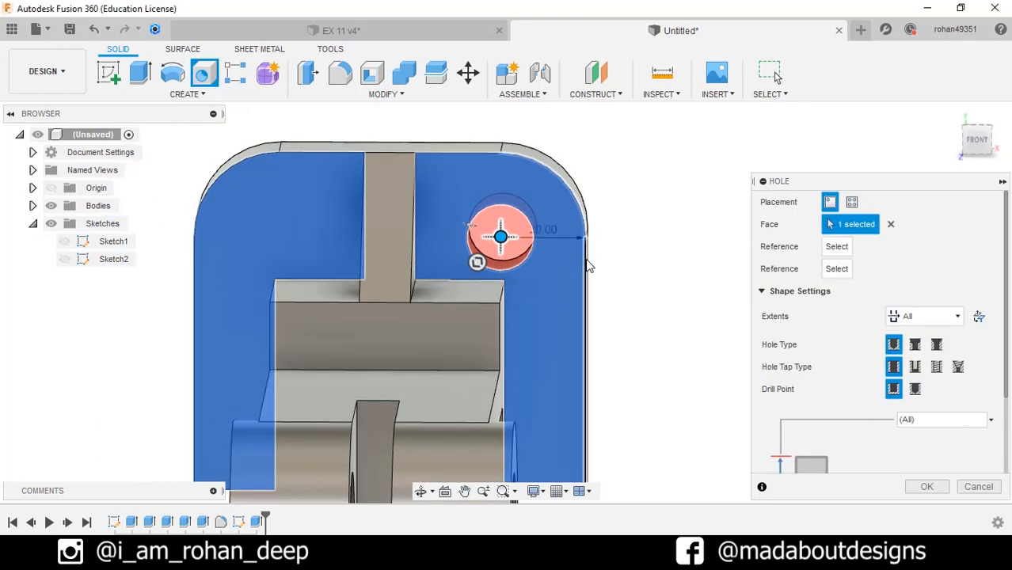
pyautogui.click(587, 266)
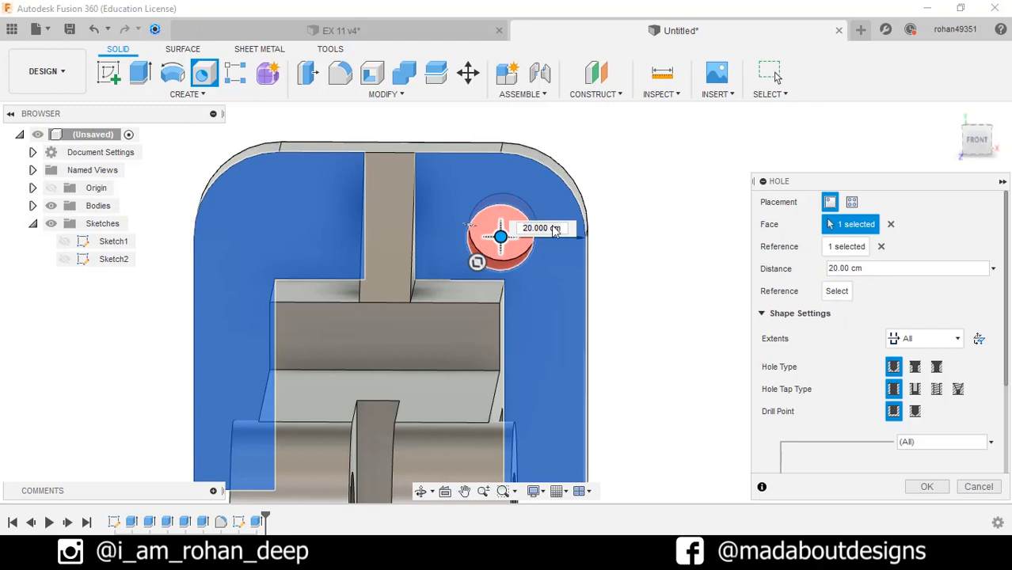
pyautogui.click(486, 153)
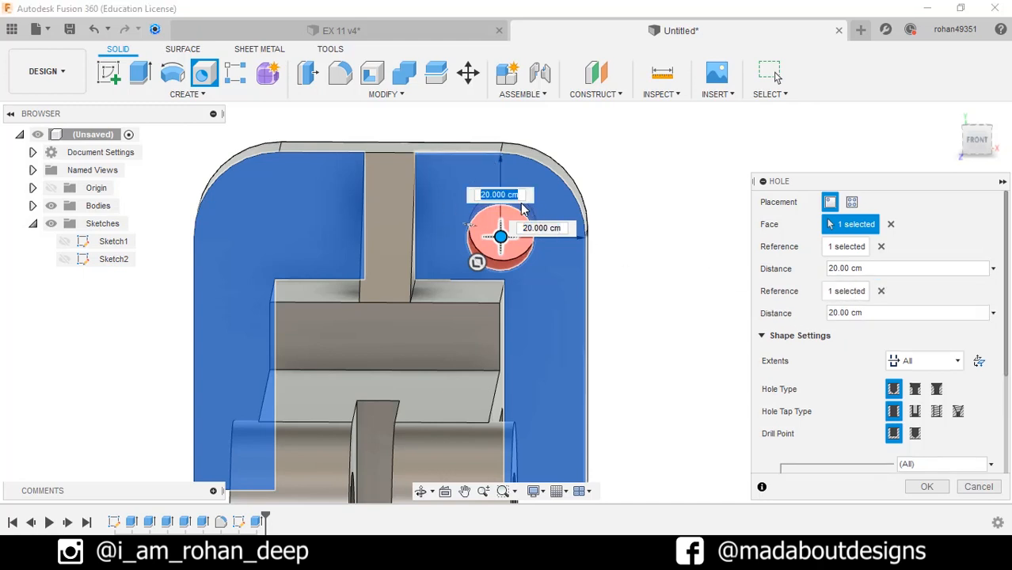
pyautogui.scroll(-3, 810, 398)
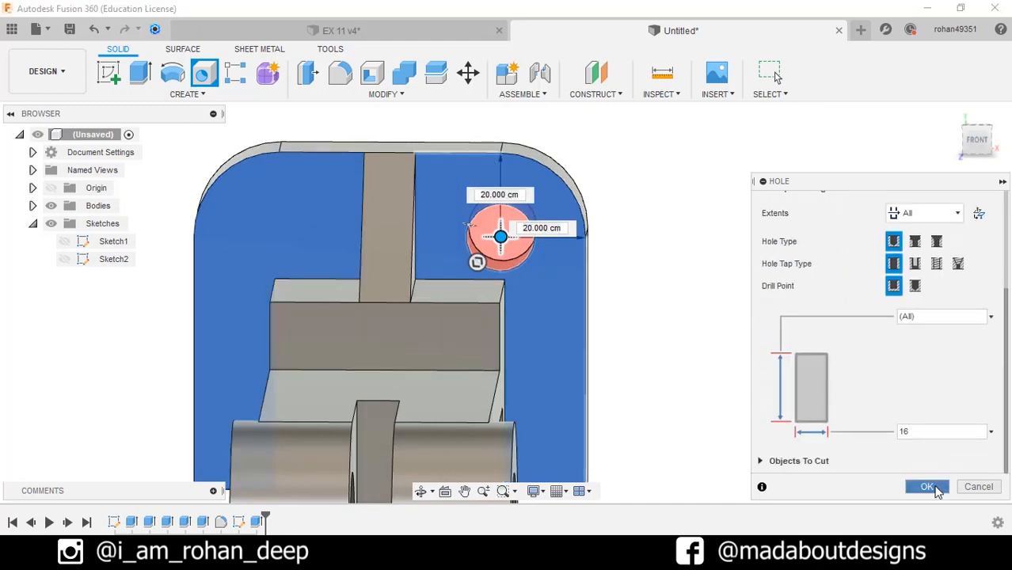
pyautogui.click(926, 487)
pyautogui.scroll(-2, 757, 355)
pyautogui.keyDown('shift'); pyautogui.moveTo(757, 355); pyautogui.dragTo(704, 354, button='middle'); pyautogui.keyUp('shift')
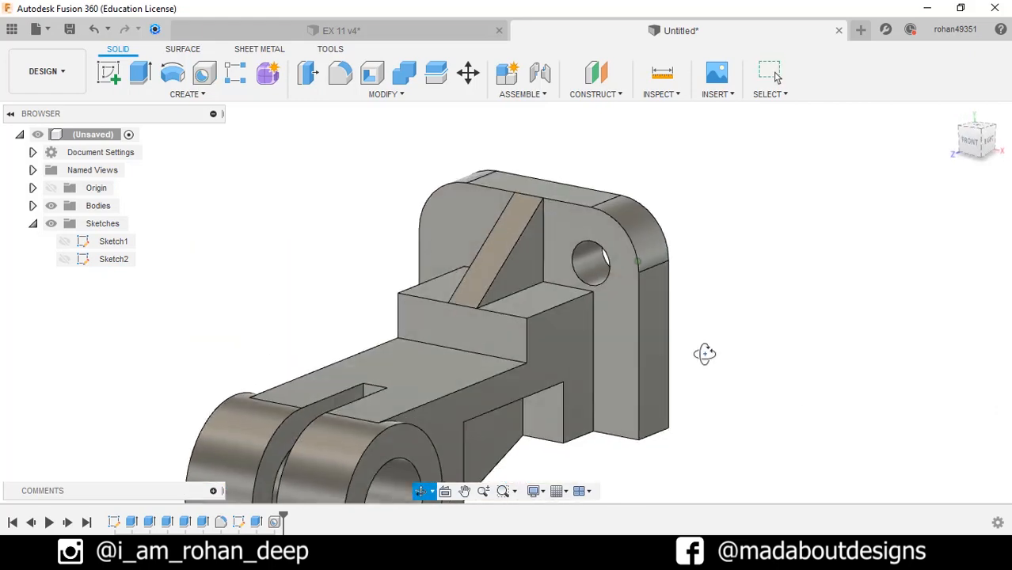
# Mirror the end plate's hole feature across the origin YZ plane, using the Features pattern type and the Adjust compute option.
pyautogui.scroll(-4, 704, 353)
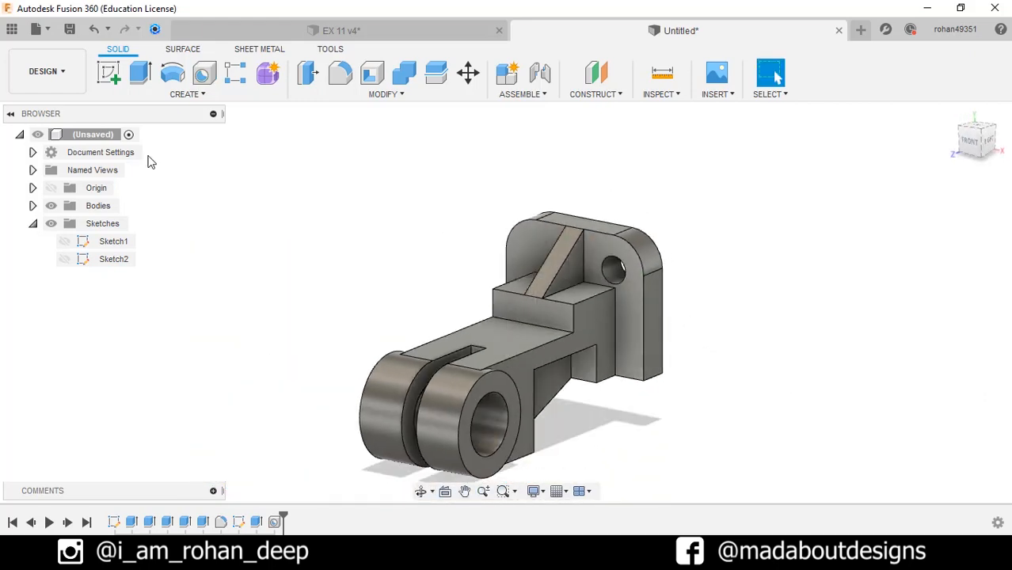
pyautogui.click(188, 95)
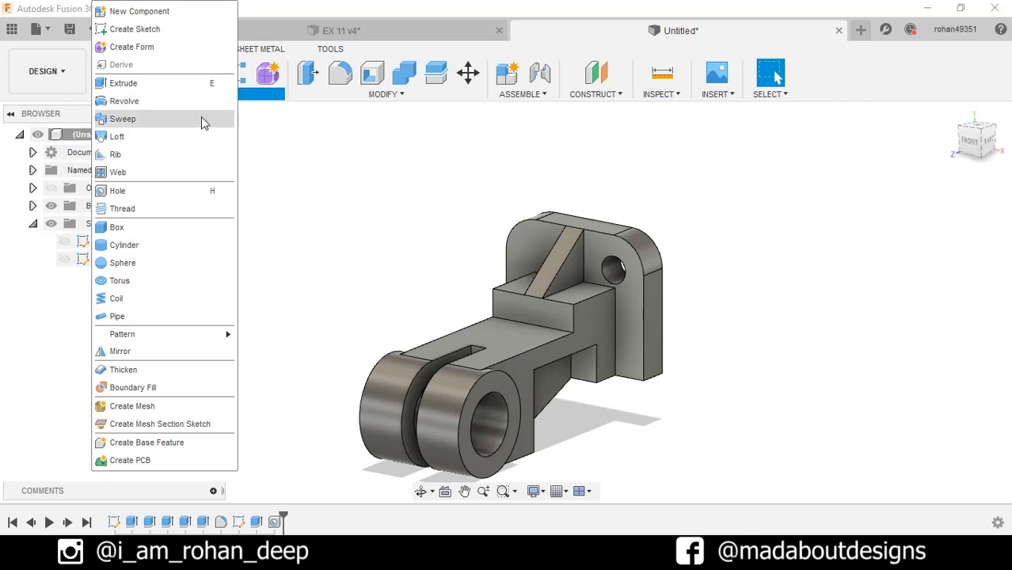
pyautogui.click(168, 353)
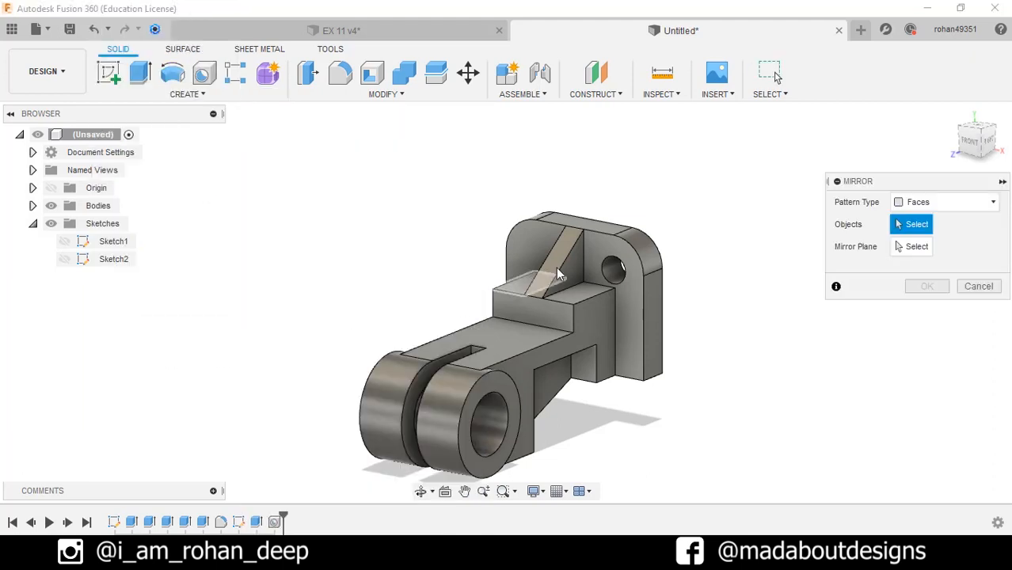
pyautogui.click(965, 206)
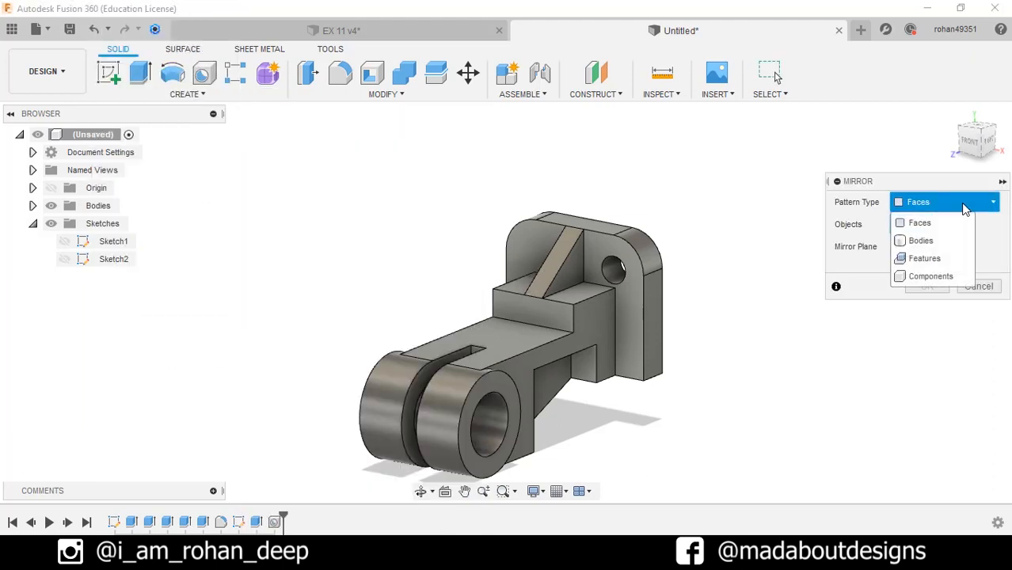
pyautogui.click(926, 260)
pyautogui.click(274, 522)
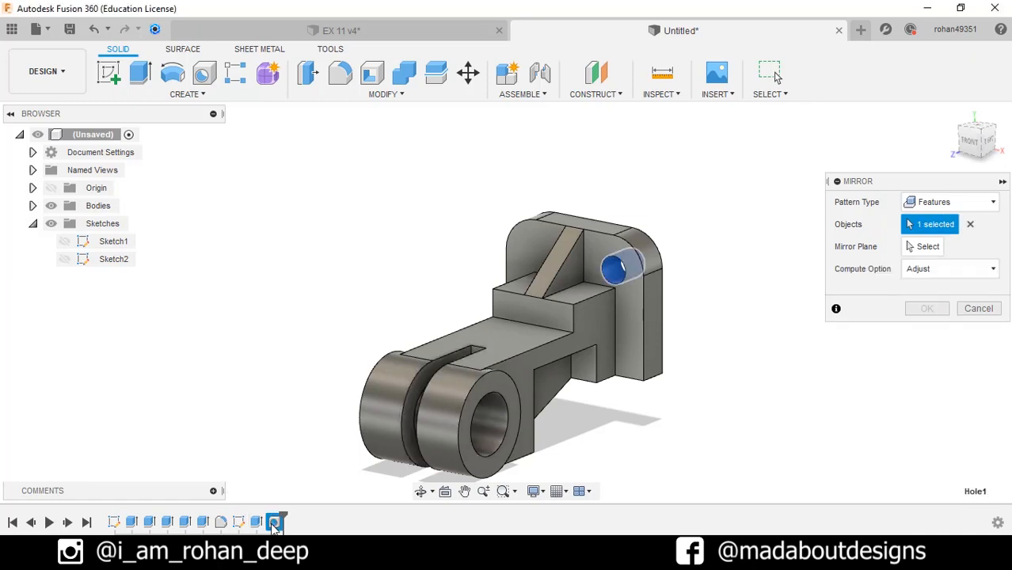
pyautogui.click(922, 246)
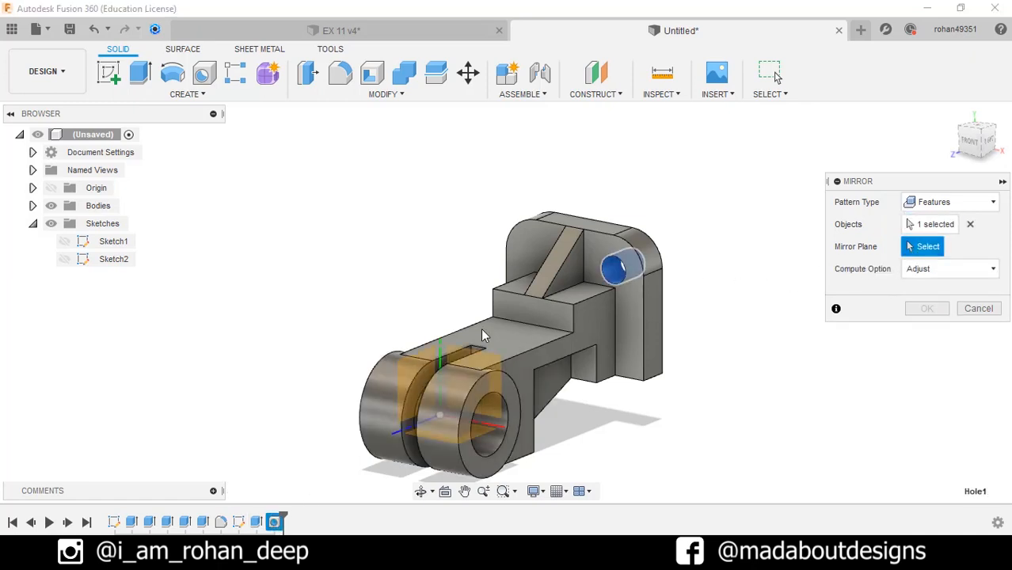
pyautogui.click(416, 360)
pyautogui.keyDown('shift'); pyautogui.moveTo(316, 370); pyautogui.dragTo(426, 356, button='middle'); pyautogui.keyUp('shift')
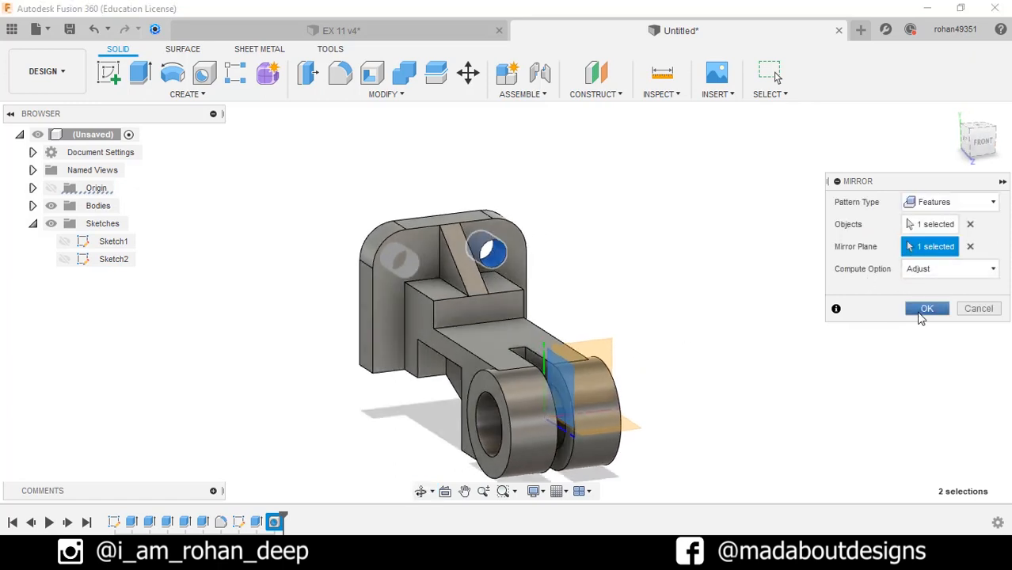
pyautogui.click(925, 309)
pyautogui.keyDown('shift'); pyautogui.moveTo(795, 304); pyautogui.dragTo(685, 305, button='middle'); pyautogui.keyUp('shift')
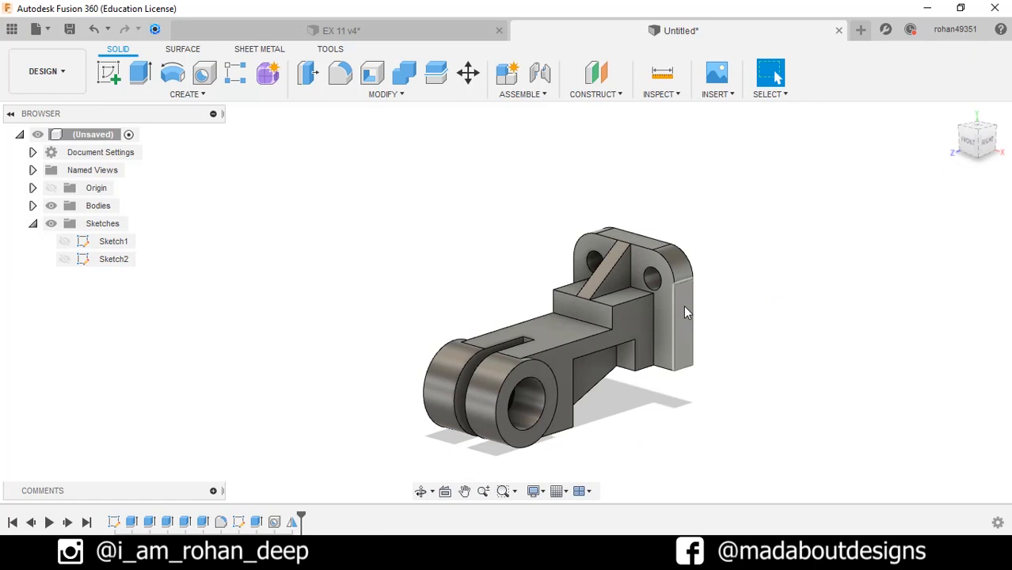
# Apply the Paint - Metallic (Blue) appearance from the metallic paint library to the whole bracket body.
pyautogui.press('a')
pyautogui.scroll(-4, 796, 388)
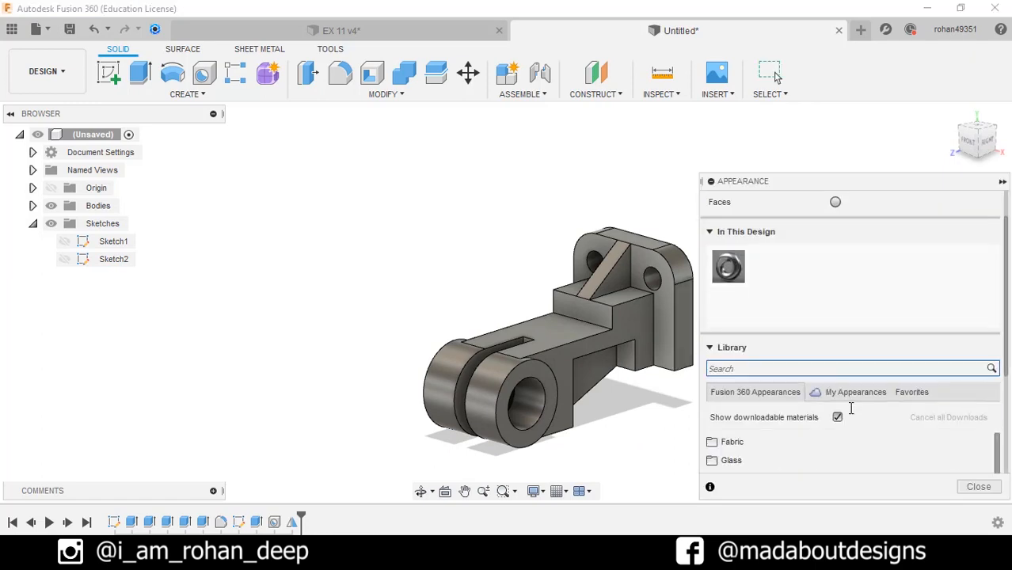
pyautogui.scroll(-1, 803, 418)
pyautogui.click(773, 385)
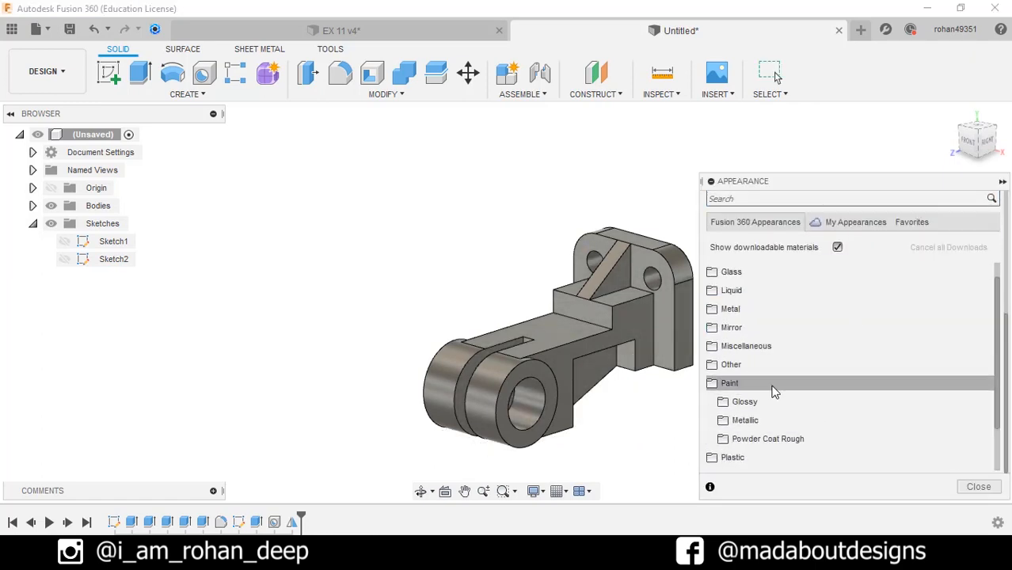
pyautogui.click(772, 421)
pyautogui.moveTo(748, 320); pyautogui.dragTo(649, 329)
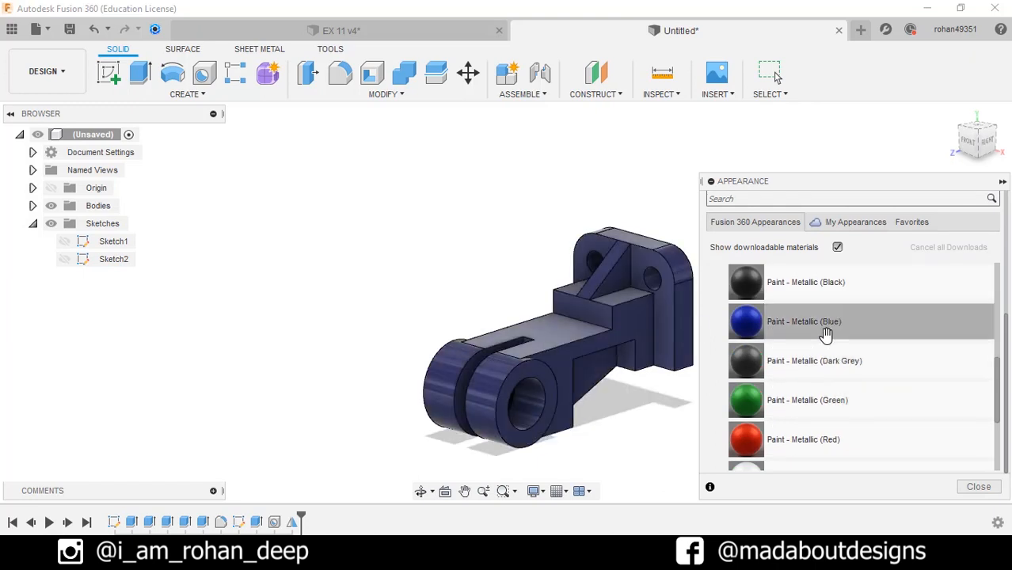
# Edit the blue metallic paint in this design to a light blue of RGB 86, 196, 255 and finish the appearance settings.
pyautogui.scroll(3, 792, 327)
pyautogui.doubleClick(766, 310)
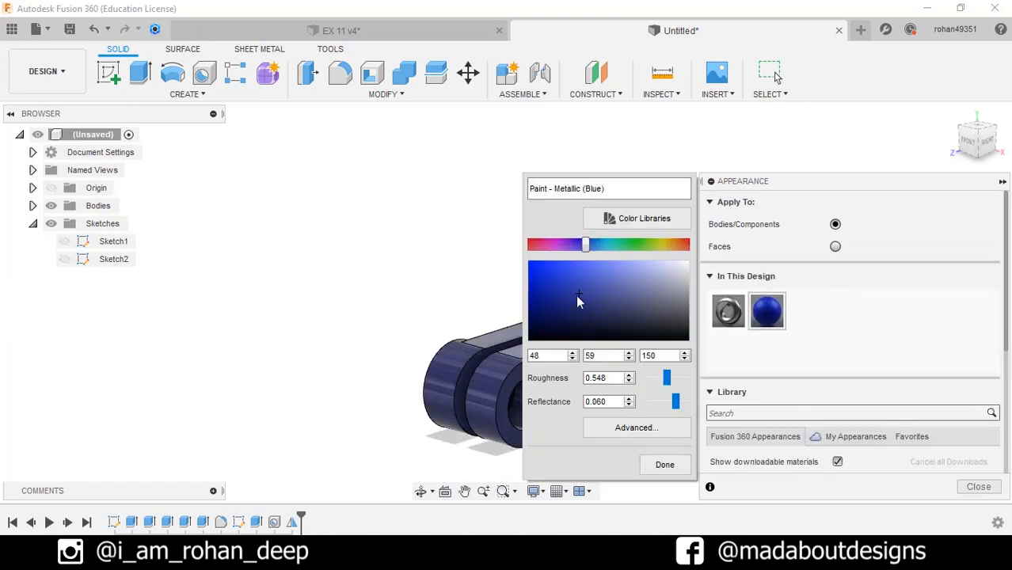
pyautogui.moveTo(578, 299); pyautogui.dragTo(599, 244)
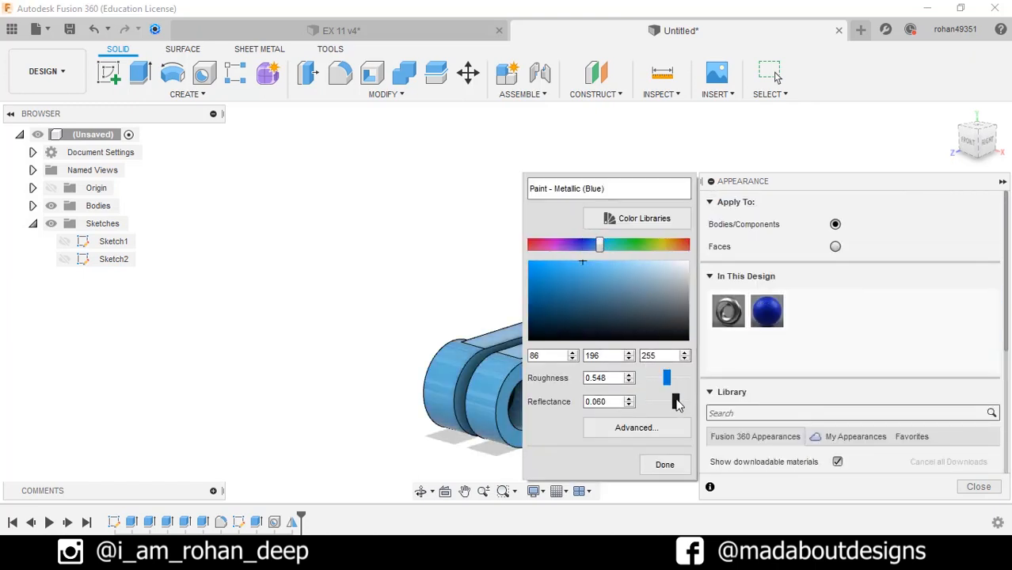
pyautogui.click(665, 465)
pyautogui.press('Escape')
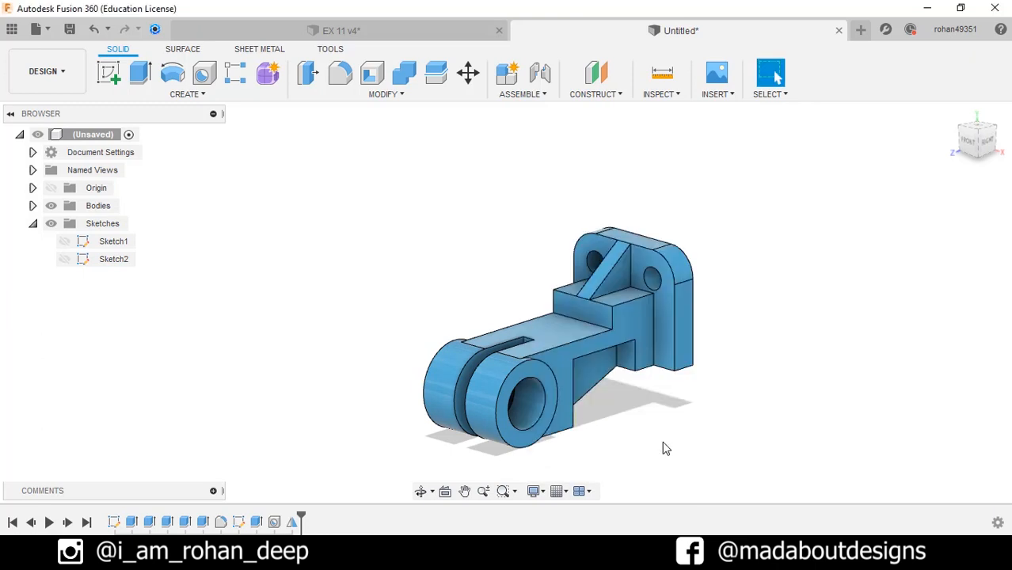
pyautogui.scroll(-3, 663, 441)
pyautogui.moveTo(665, 441); pyautogui.dragTo(1007, 386, button='middle')
pyautogui.scroll(3, 554, 394)
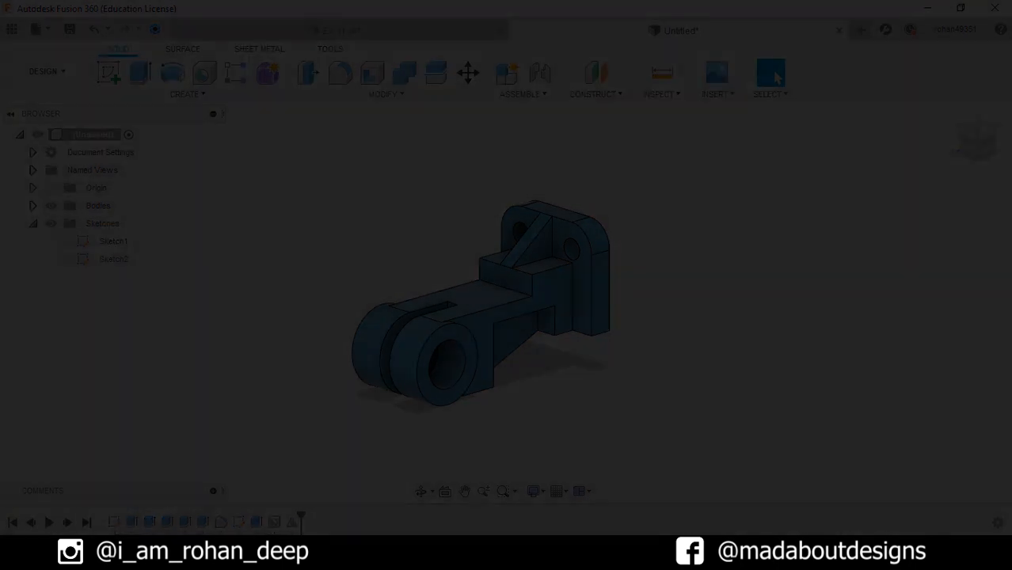